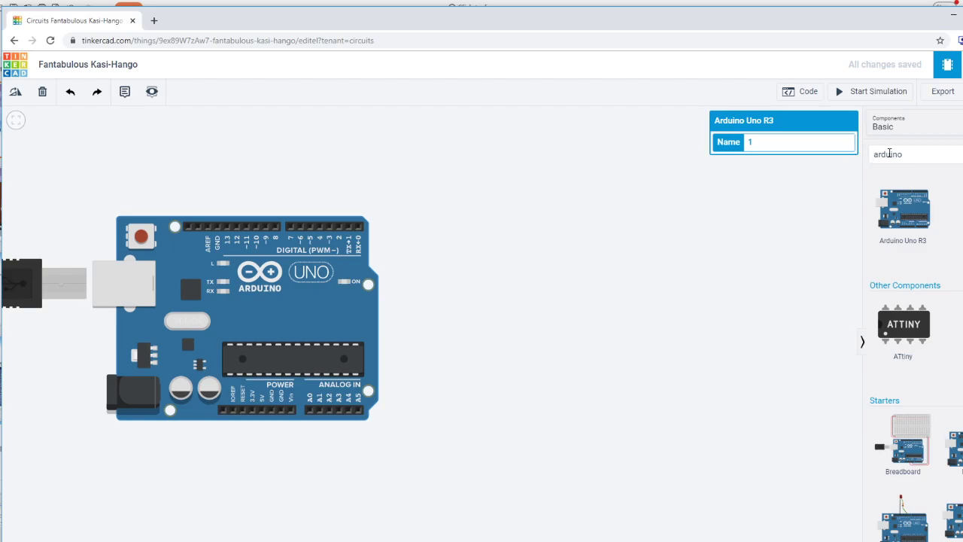
# Find the L293D in the component library and place the H-bridge motor driver above and to the right of the Arduino.
pyautogui.write('l')
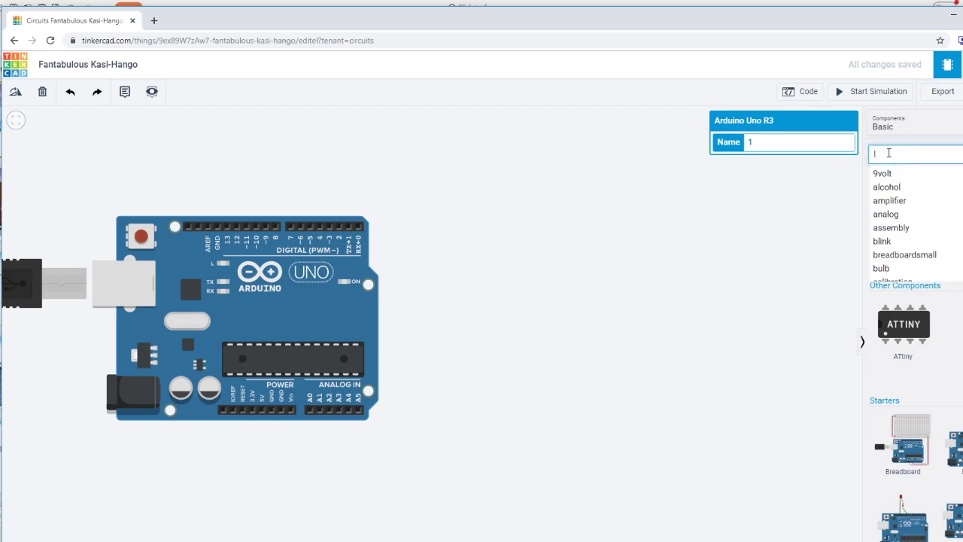
pyautogui.write('2')
pyautogui.click(895, 174)
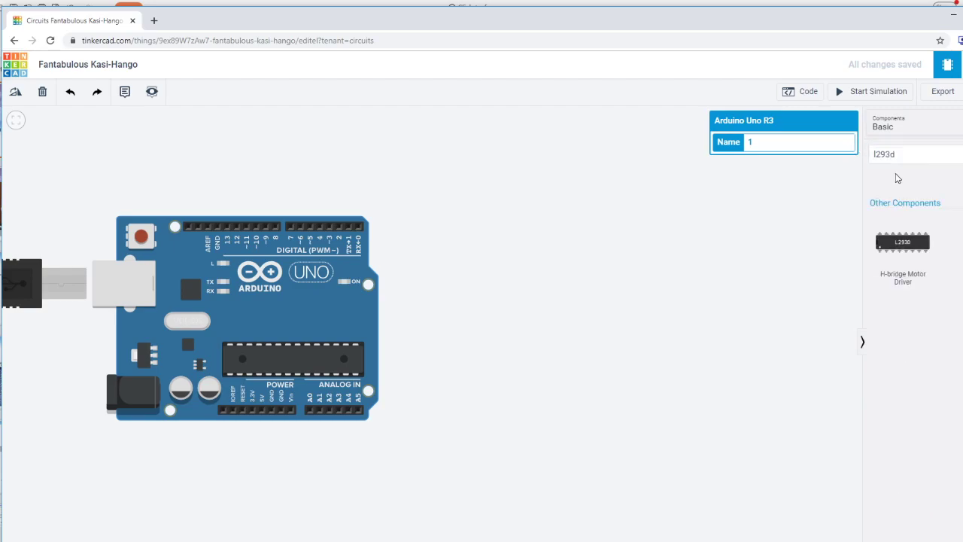
pyautogui.moveTo(903, 248); pyautogui.dragTo(514, 180)
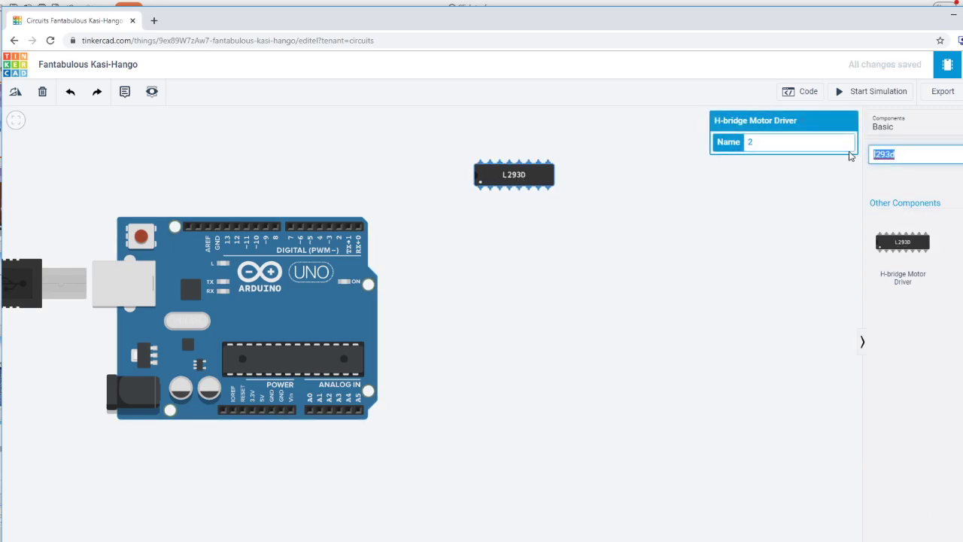
# Add a small breadboard beside the Arduino and seat the L293D across its centre gap in columns 6 to 12 or 13.
pyautogui.doubleClick(884, 154)
pyautogui.write('bre')
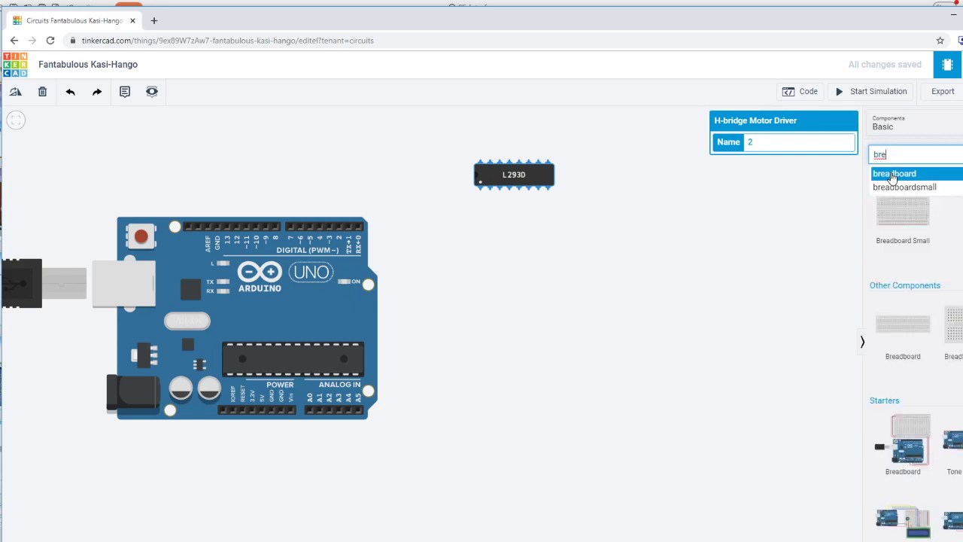
pyautogui.click(892, 174)
pyautogui.click(538, 308)
pyautogui.moveTo(542, 305); pyautogui.dragTo(584, 312)
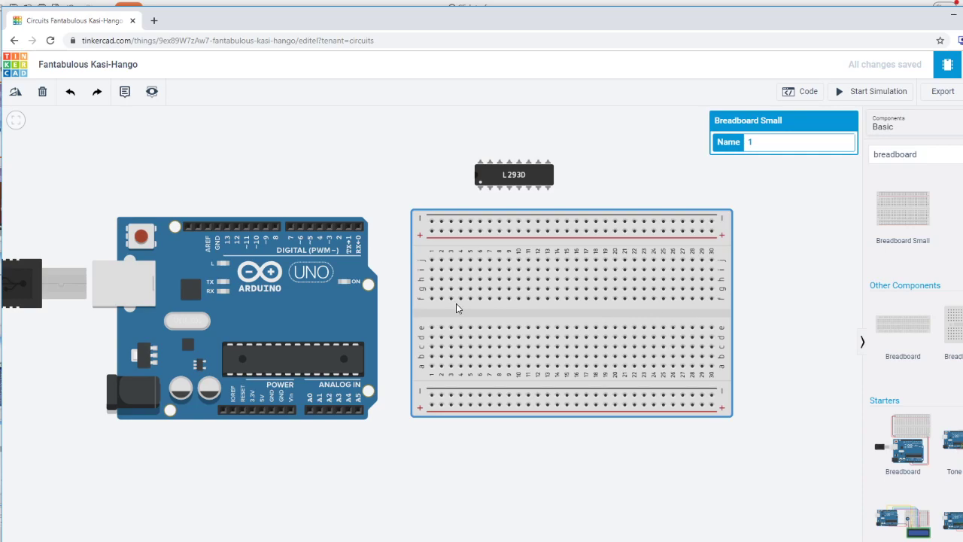
pyautogui.moveTo(537, 179); pyautogui.dragTo(538, 318)
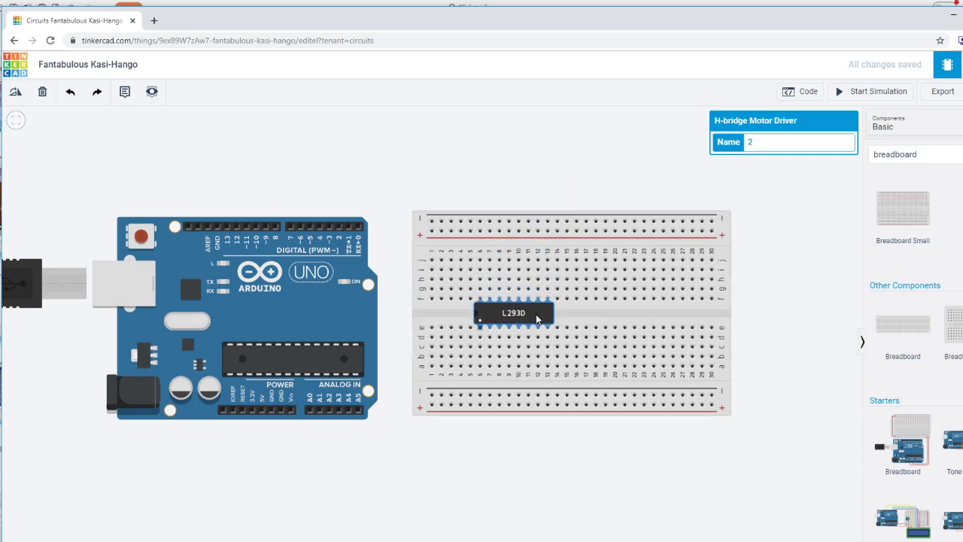
pyautogui.click(764, 313)
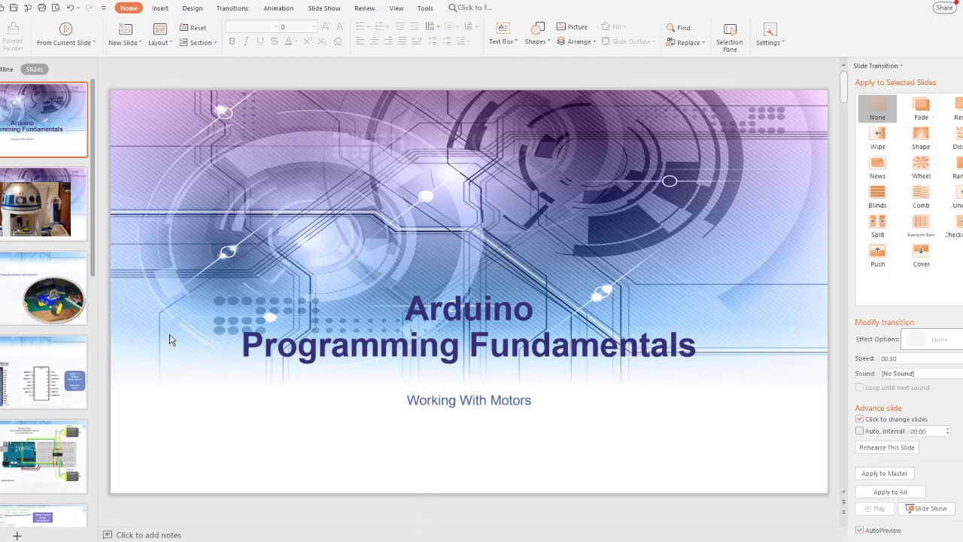
# Check the L293 pinout on the presentation's Carduino slide and return to the Tinkercad circuit.
pyautogui.click(50, 373)
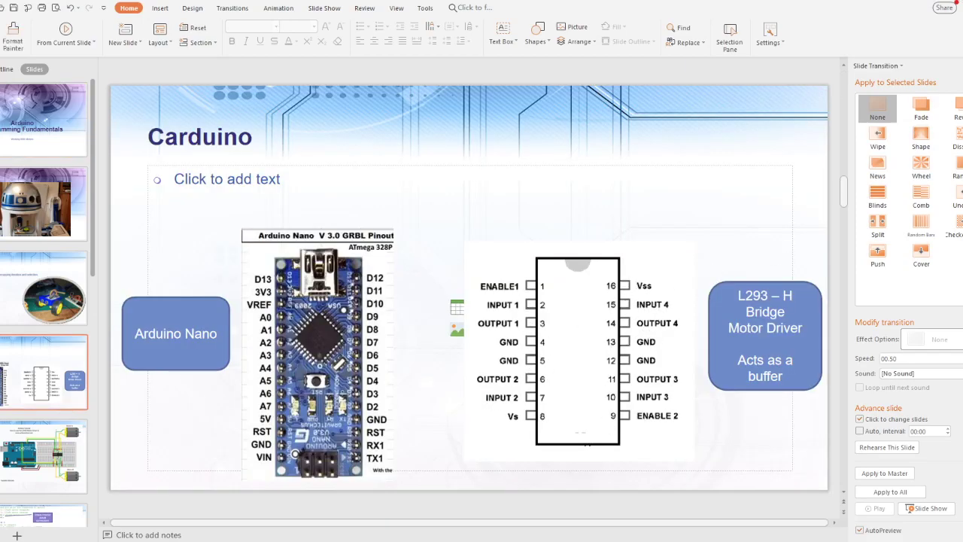
pyautogui.click(915, 1)
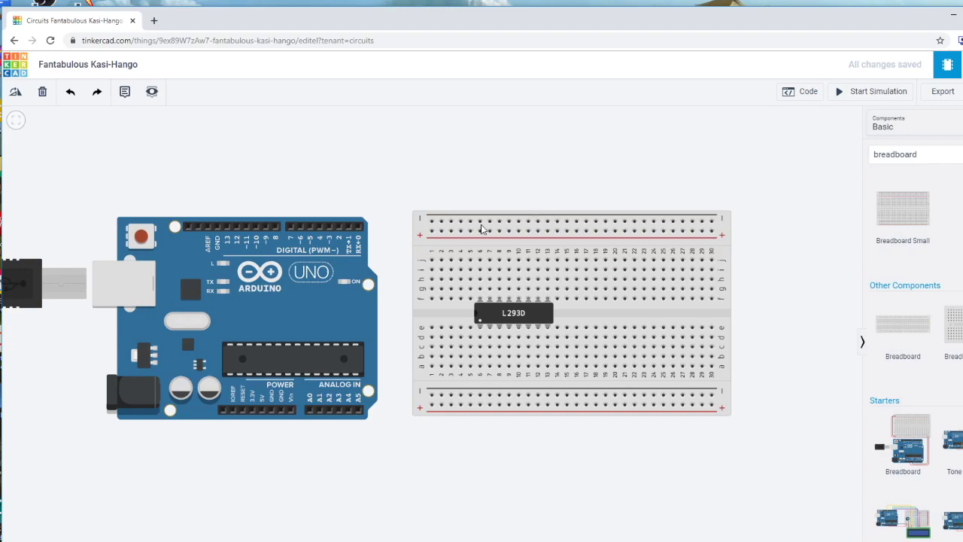
# Wire Arduino GND to the breadboard's lower negative rail, routed below the boards, and connect hole a9 to that rail.
pyautogui.click(280, 410)
pyautogui.click(432, 396)
pyautogui.moveTo(409, 399); pyautogui.dragTo(396, 453)
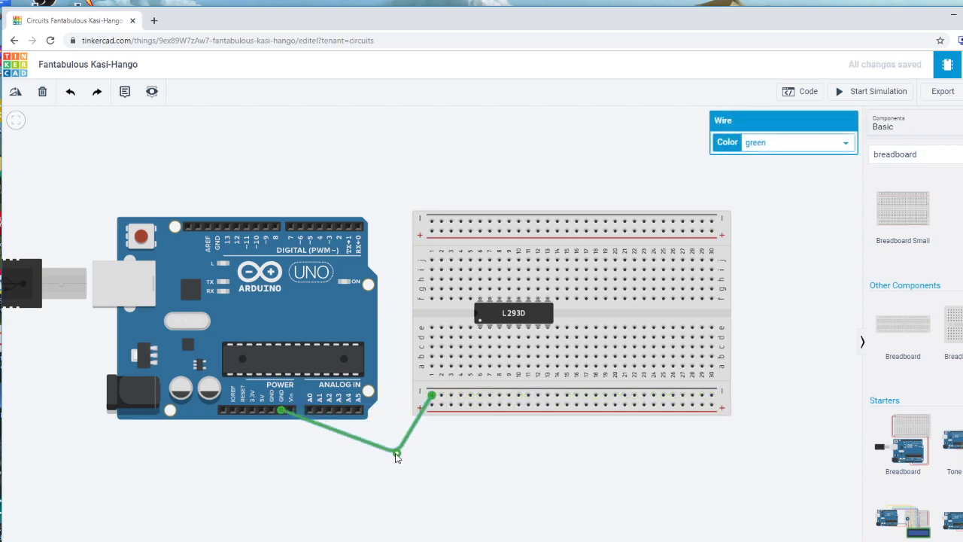
pyautogui.click(332, 434)
pyautogui.moveTo(333, 434); pyautogui.dragTo(323, 452)
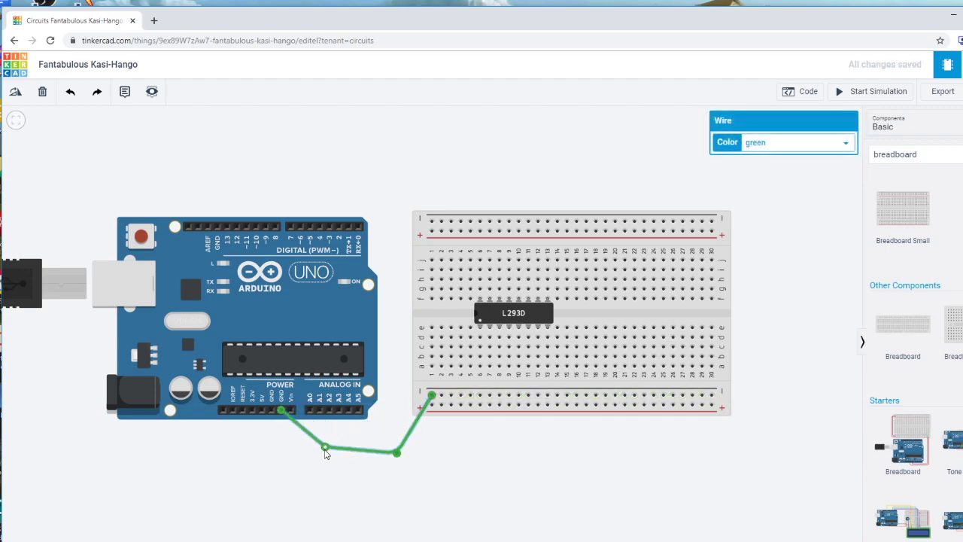
pyautogui.click(508, 367)
pyautogui.click(509, 394)
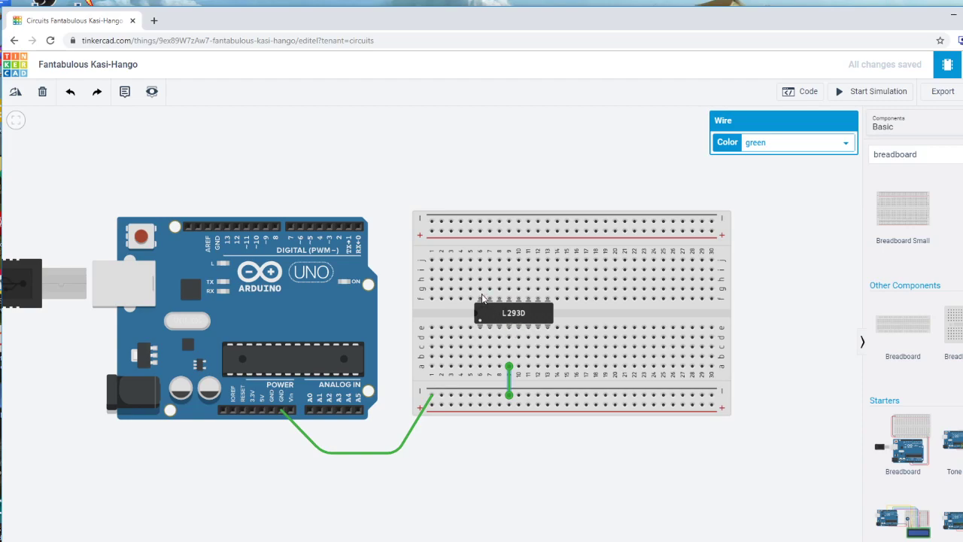
# Wire Arduino digital pin 2 to the L293D's Input 4 at hole g7, routing the wire above the breadboard.
pyautogui.click(338, 229)
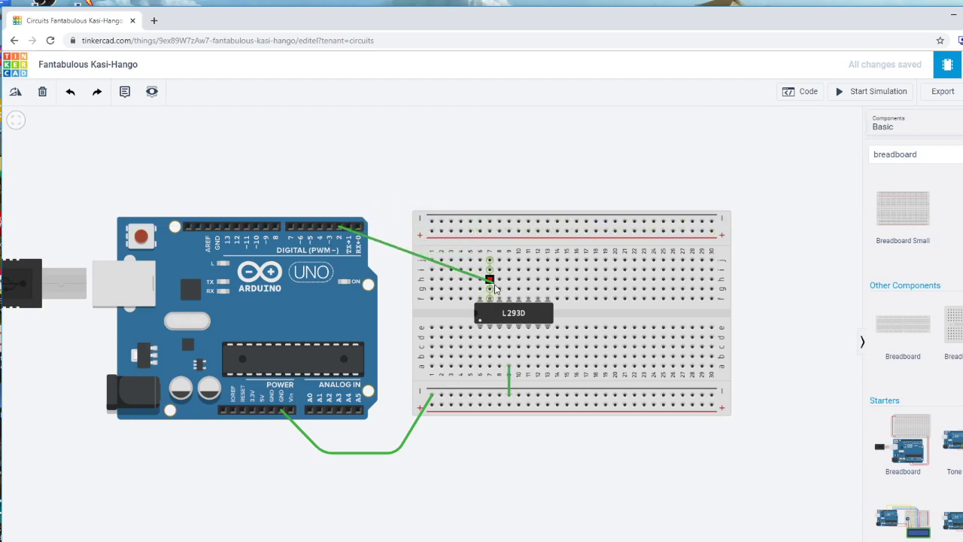
pyautogui.click(489, 289)
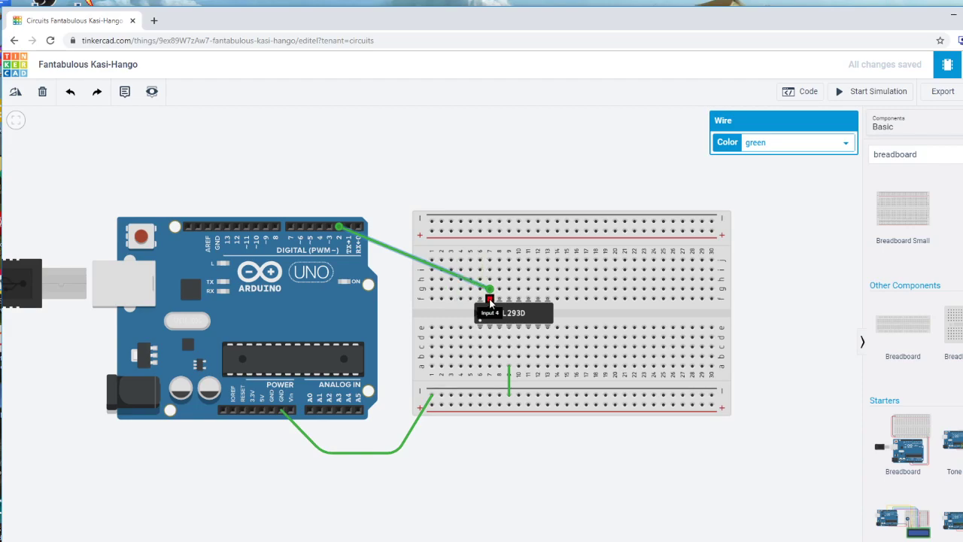
pyautogui.moveTo(456, 276); pyautogui.dragTo(398, 188)
# Wire Arduino digital pin 3 to the L293D's Input 3 at hole g12, bending the wire around the pin 2 wire.
pyautogui.click(331, 227)
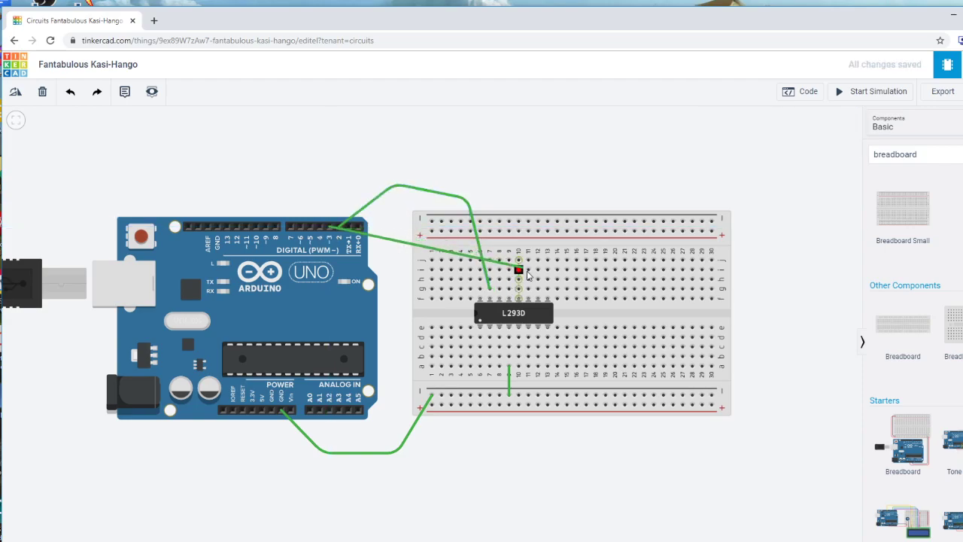
pyautogui.click(538, 289)
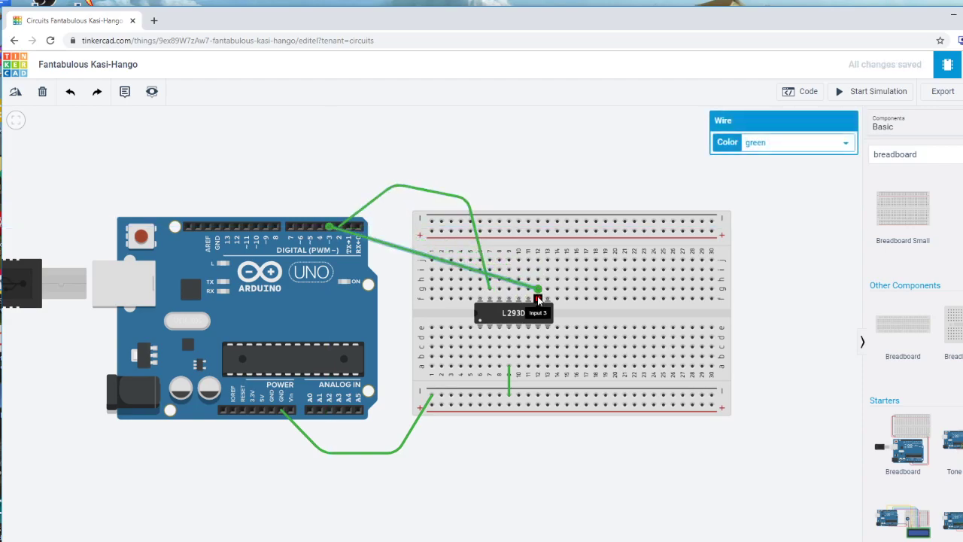
pyautogui.moveTo(510, 282); pyautogui.dragTo(484, 194)
pyautogui.click(420, 205)
pyautogui.click(420, 206)
pyautogui.moveTo(420, 206); pyautogui.dragTo(386, 174)
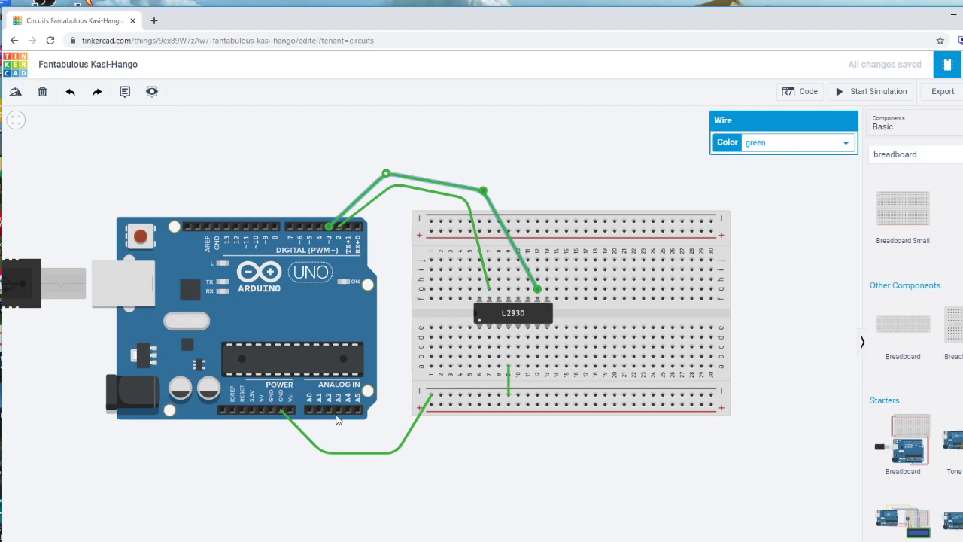
# Wire Arduino pin A5 to breadboard hole a12, bending the wire to run below the breadboard.
pyautogui.click(358, 410)
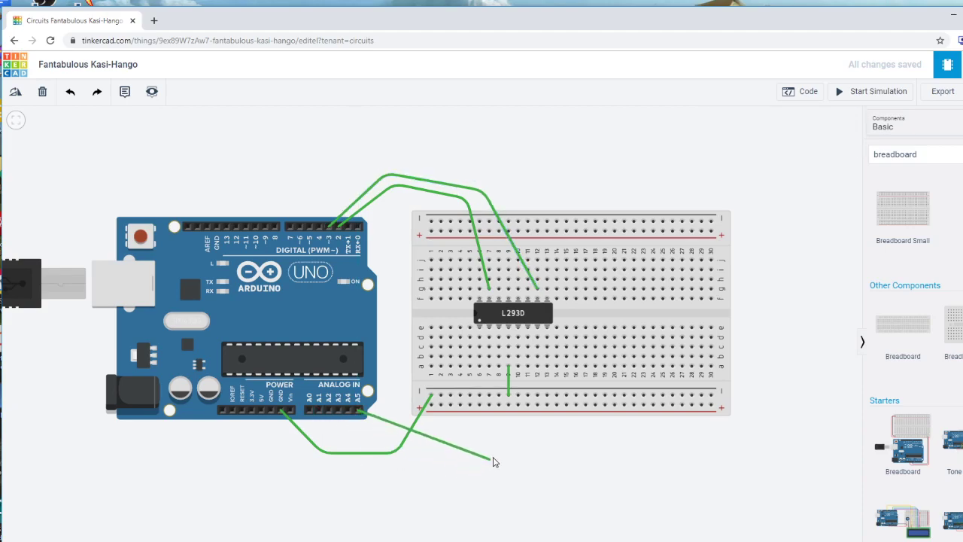
pyautogui.click(538, 366)
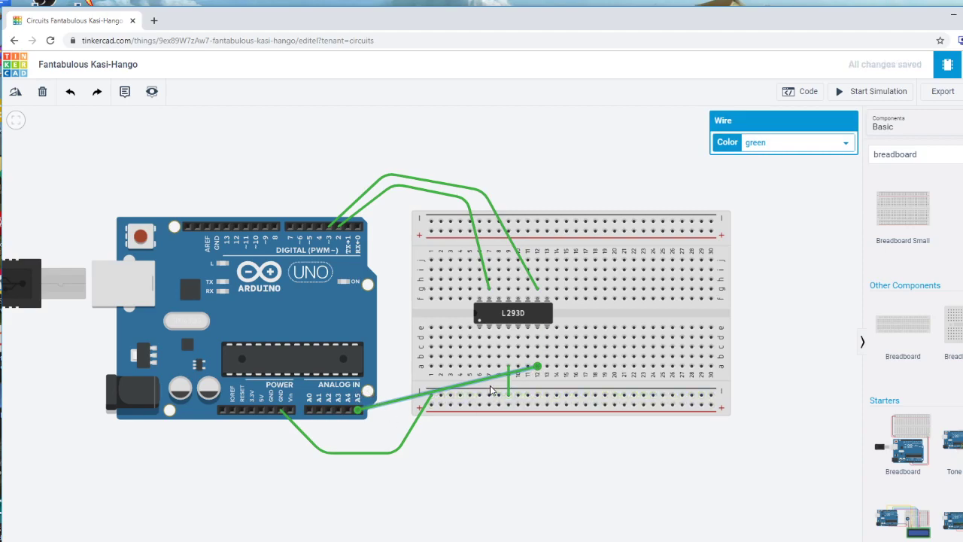
pyautogui.doubleClick(495, 376)
pyautogui.moveTo(496, 376); pyautogui.dragTo(503, 443)
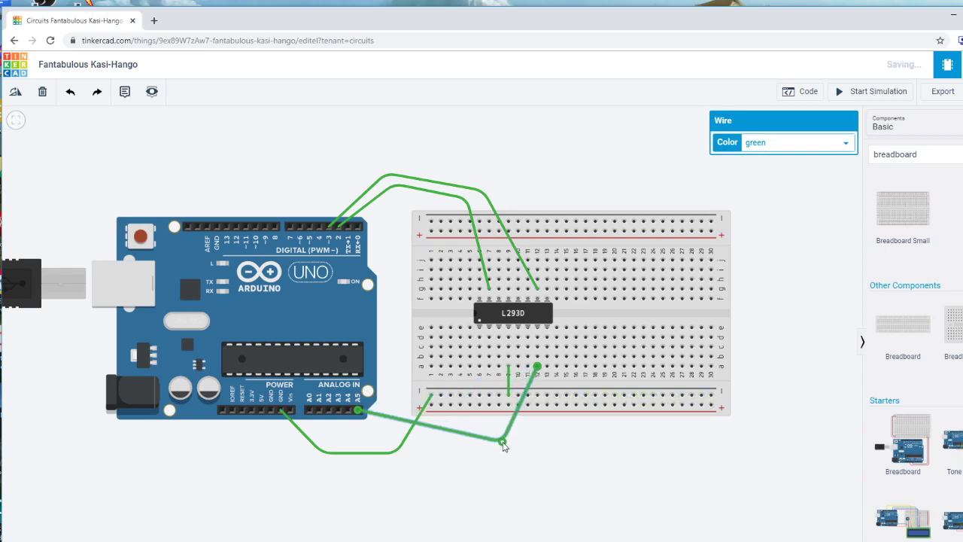
pyautogui.moveTo(400, 421)
pyautogui.mouseDown()
pyautogui.moveTo(402, 444)
pyautogui.moveTo(391, 436)
pyautogui.mouseUp()
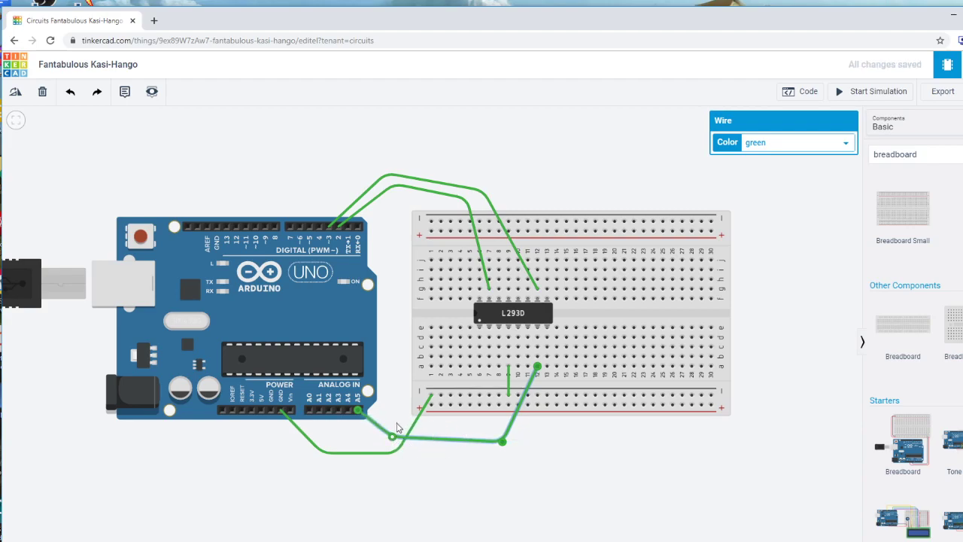
# Wire Arduino pin A4 to breadboard hole a7 and bend the wire beneath the breadboard's lower edge.
pyautogui.click(350, 410)
pyautogui.click(489, 367)
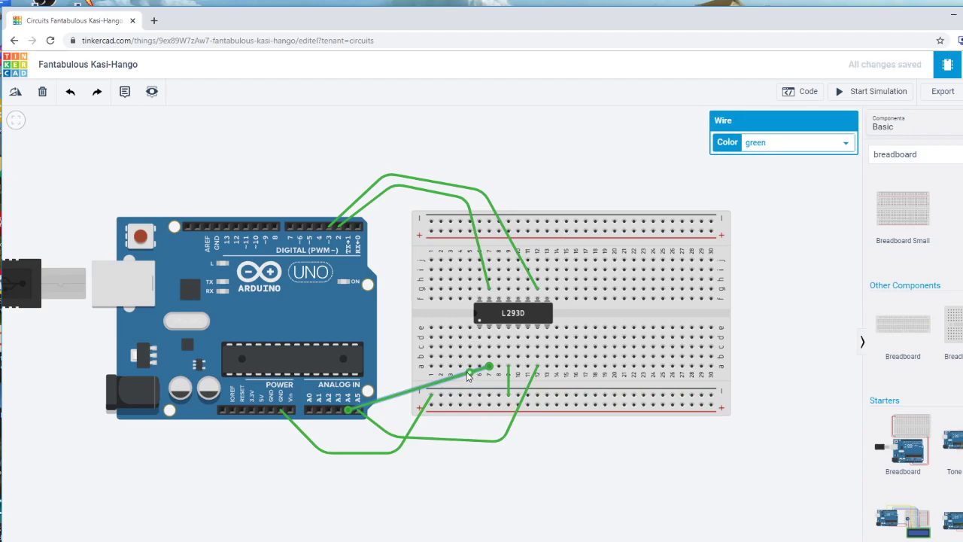
pyautogui.moveTo(470, 371); pyautogui.dragTo(461, 425)
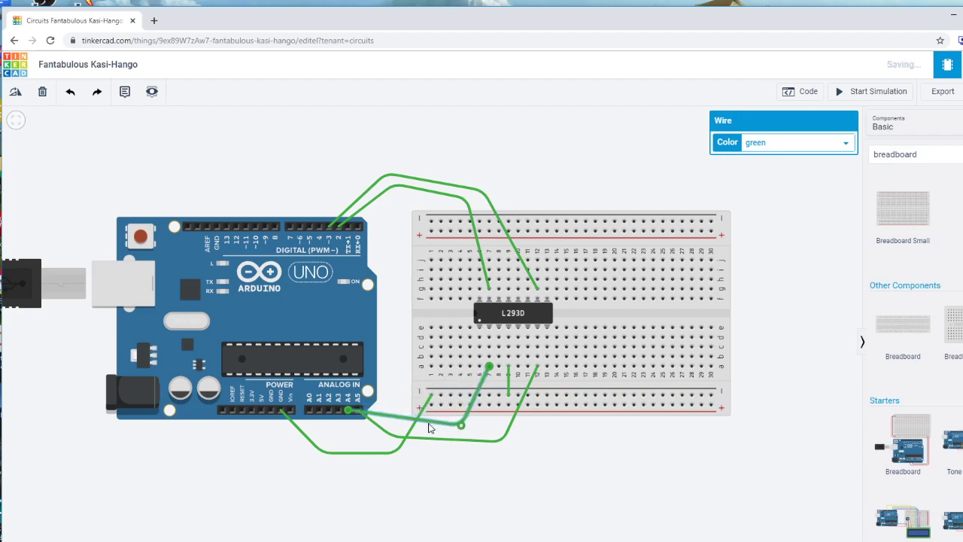
pyautogui.moveTo(404, 419); pyautogui.dragTo(358, 396)
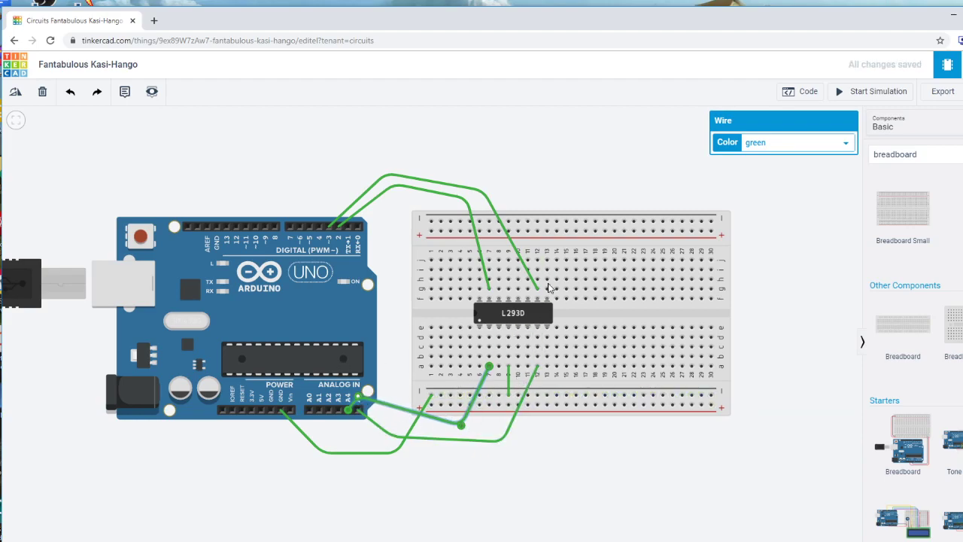
# Connect Arduino 5V to the breadboard's lower positive rail with a red wire bent below the boards.
pyautogui.click(261, 410)
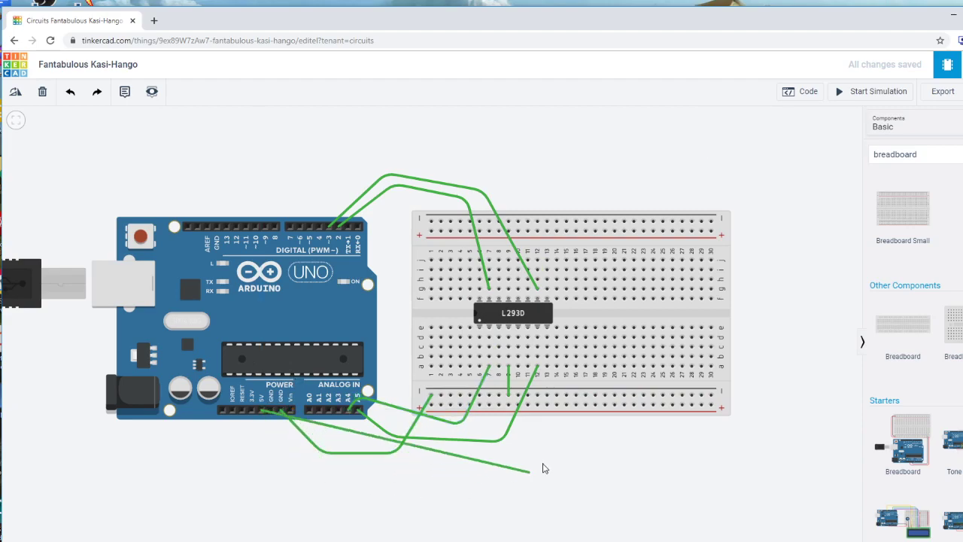
pyautogui.click(441, 404)
pyautogui.click(762, 145)
pyautogui.click(761, 162)
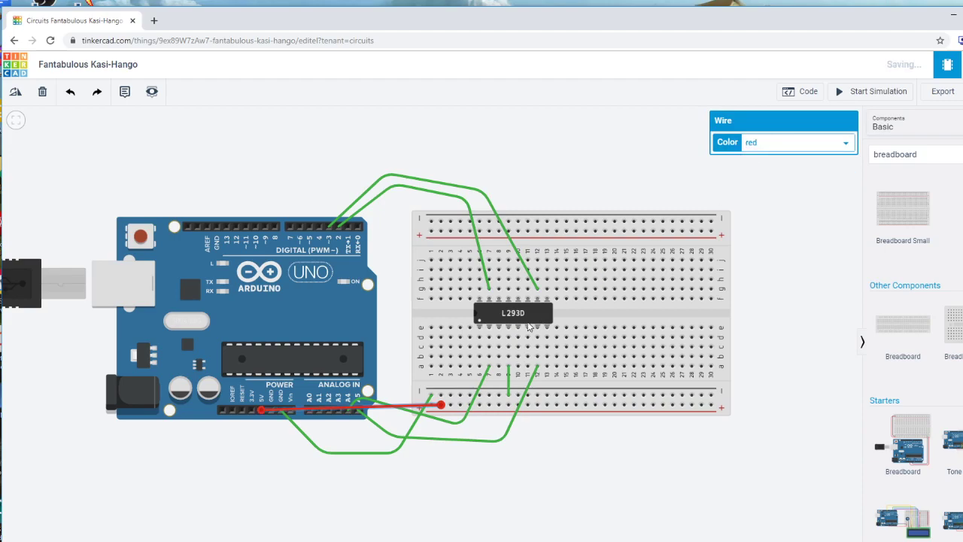
pyautogui.moveTo(404, 411); pyautogui.dragTo(397, 432)
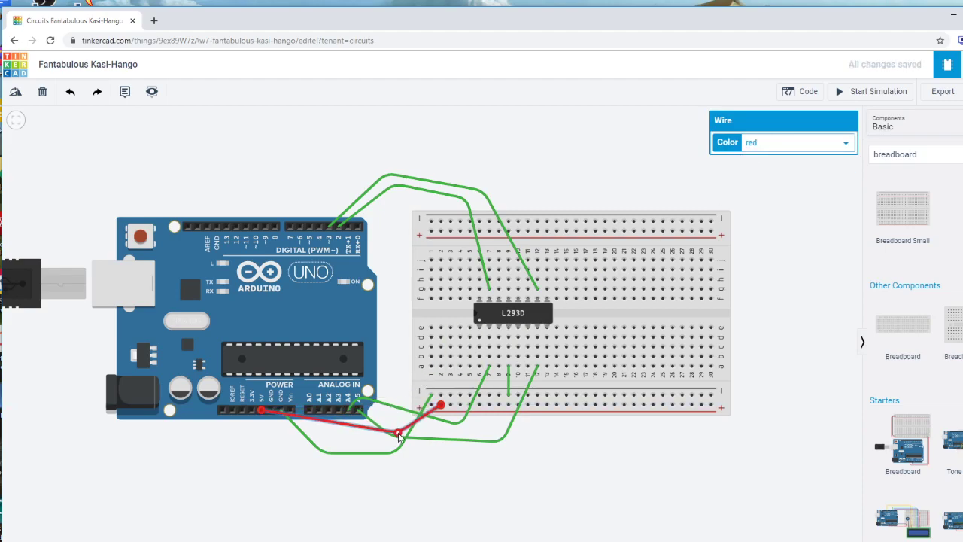
pyautogui.moveTo(337, 427); pyautogui.dragTo(336, 439)
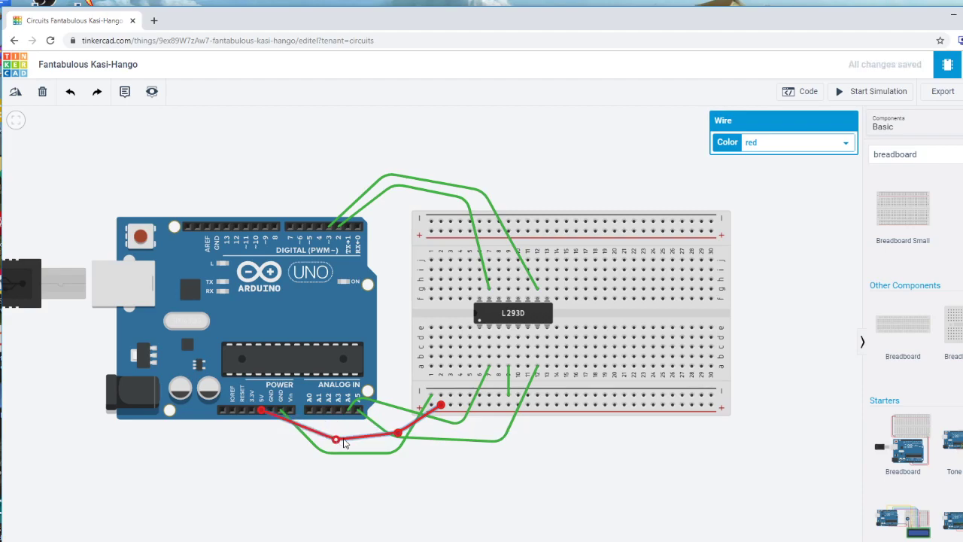
# Connect holes a6 and a13 to the lower positive rail and colour both wires red.
pyautogui.click(479, 368)
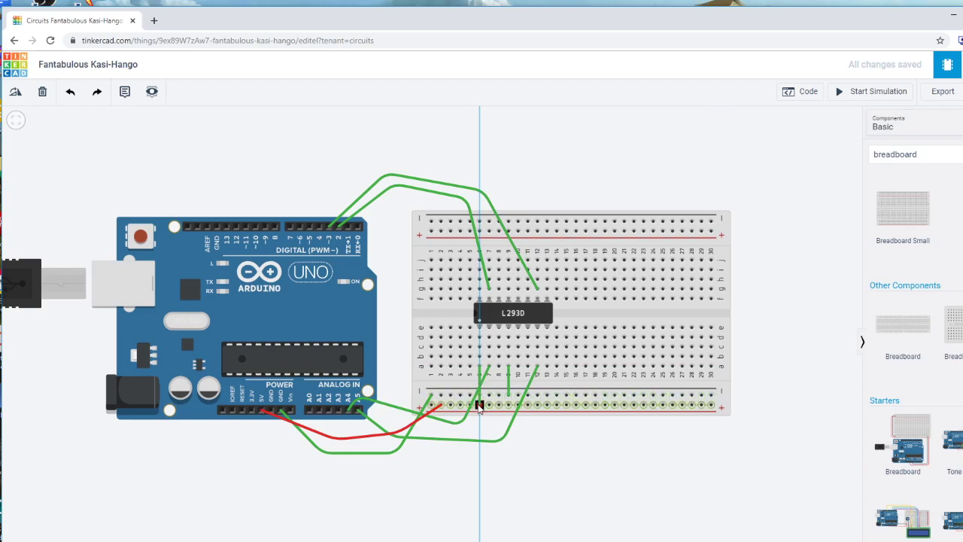
pyautogui.click(478, 406)
pyautogui.click(547, 368)
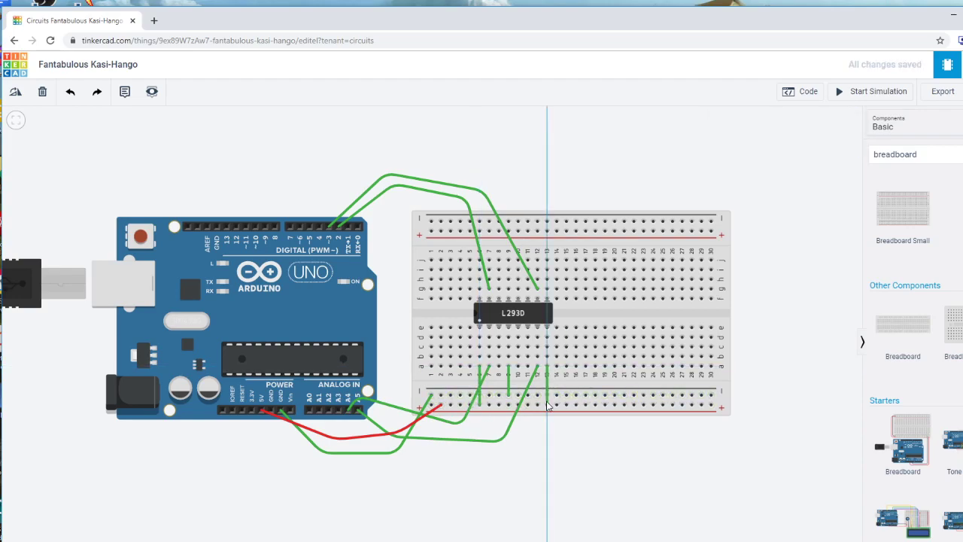
pyautogui.click(548, 405)
pyautogui.click(771, 144)
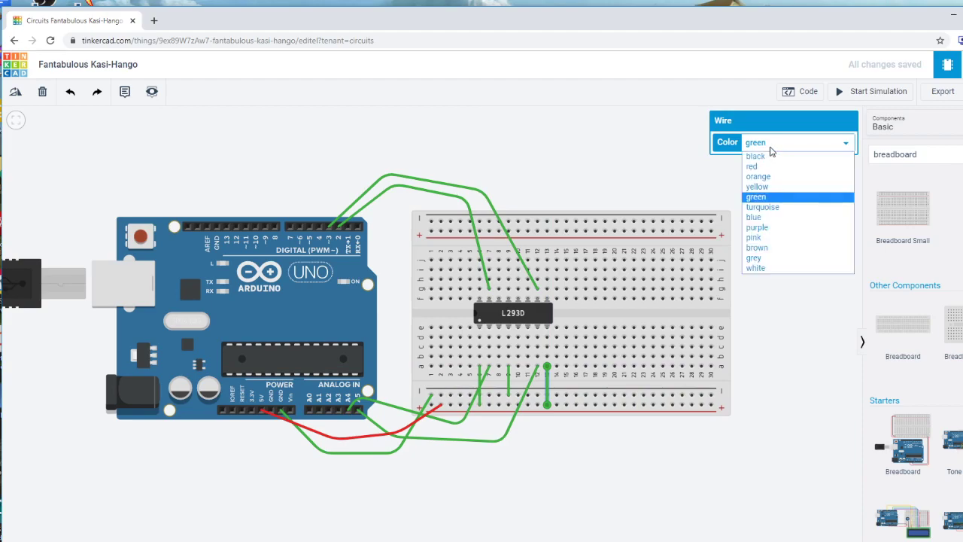
pyautogui.click(764, 163)
pyautogui.click(479, 385)
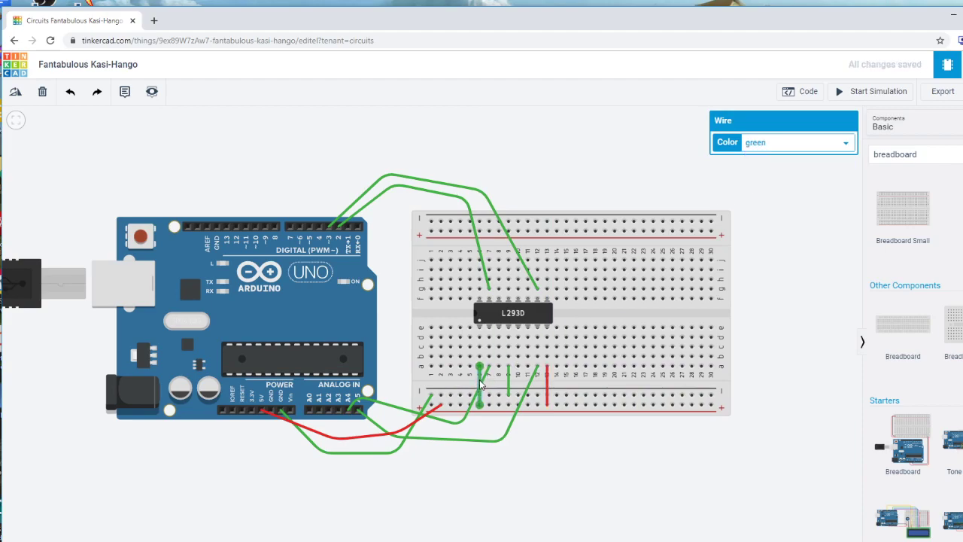
pyautogui.click(769, 150)
pyautogui.click(765, 164)
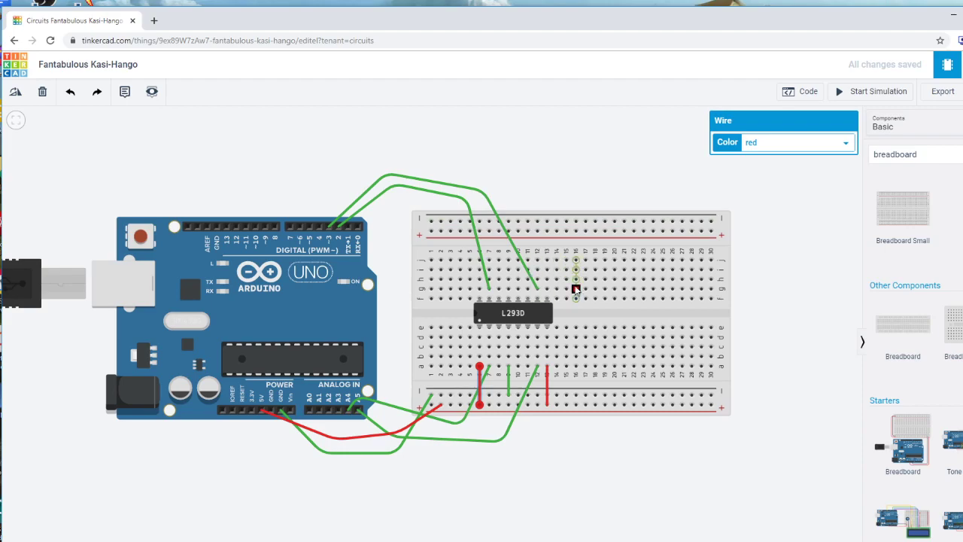
# Connect the upper positive rail to hole j13 and colour the wire red.
pyautogui.click(547, 233)
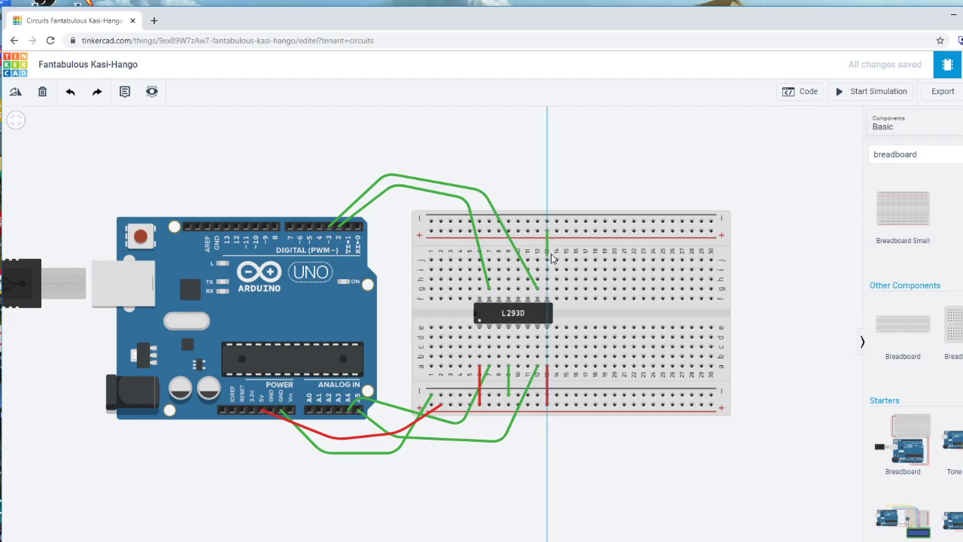
pyautogui.click(547, 260)
pyautogui.click(790, 142)
pyautogui.click(764, 166)
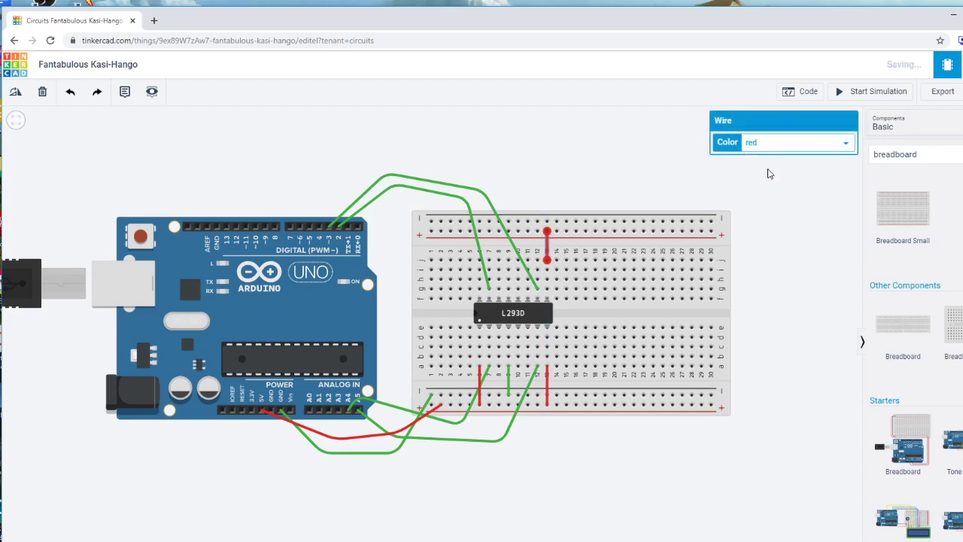
# Connect hole j6 to the upper positive rail and colour the wire red.
pyautogui.click(480, 259)
pyautogui.click(479, 231)
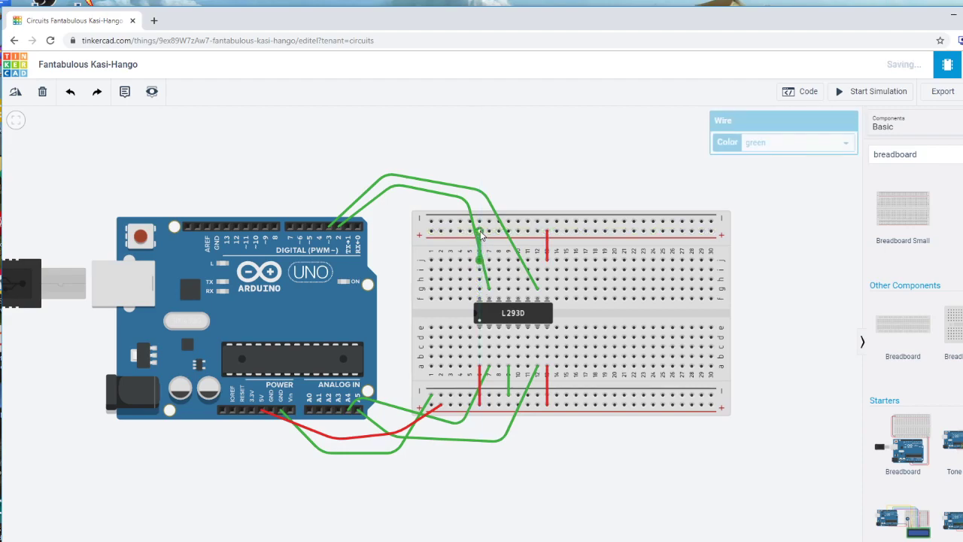
pyautogui.click(791, 142)
pyautogui.click(776, 167)
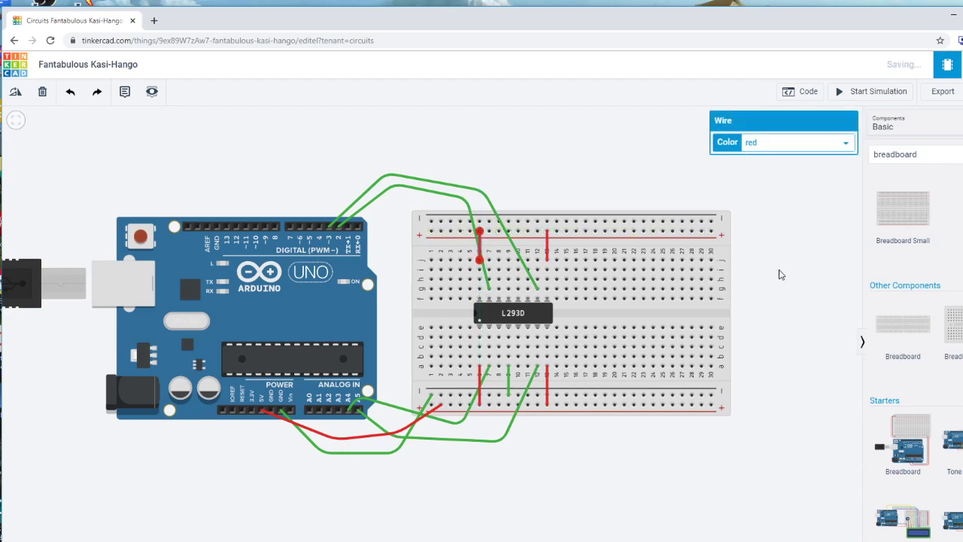
pyautogui.click(781, 268)
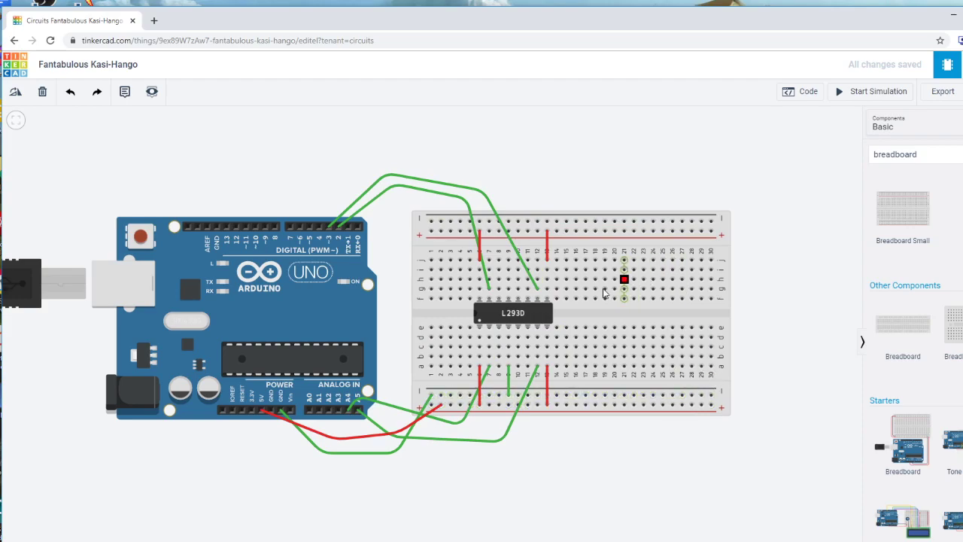
# Search the components for "motor" and place a DC Motor above the breadboard, near columns 9 to 19.
pyautogui.moveTo(924, 158); pyautogui.dragTo(851, 154)
pyautogui.doubleClick(895, 155)
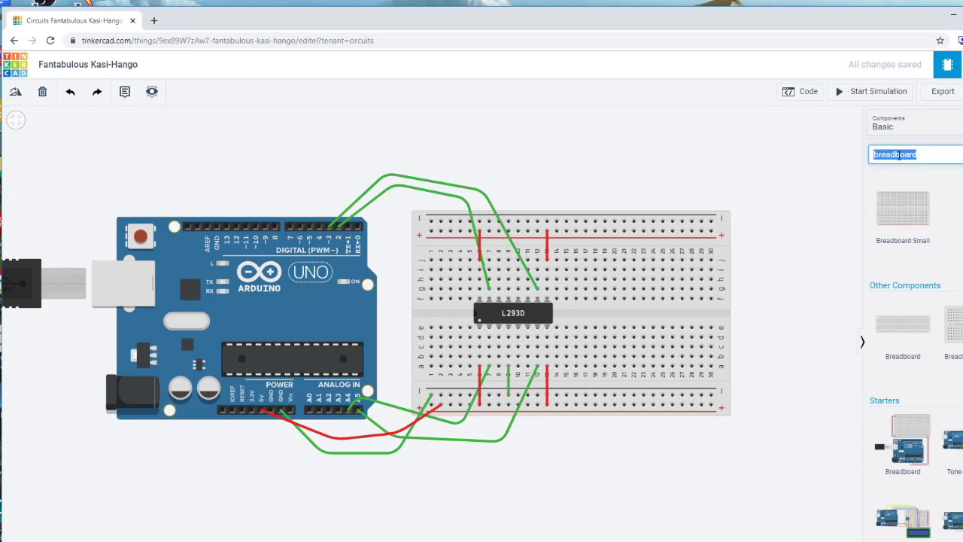
pyautogui.write('mot')
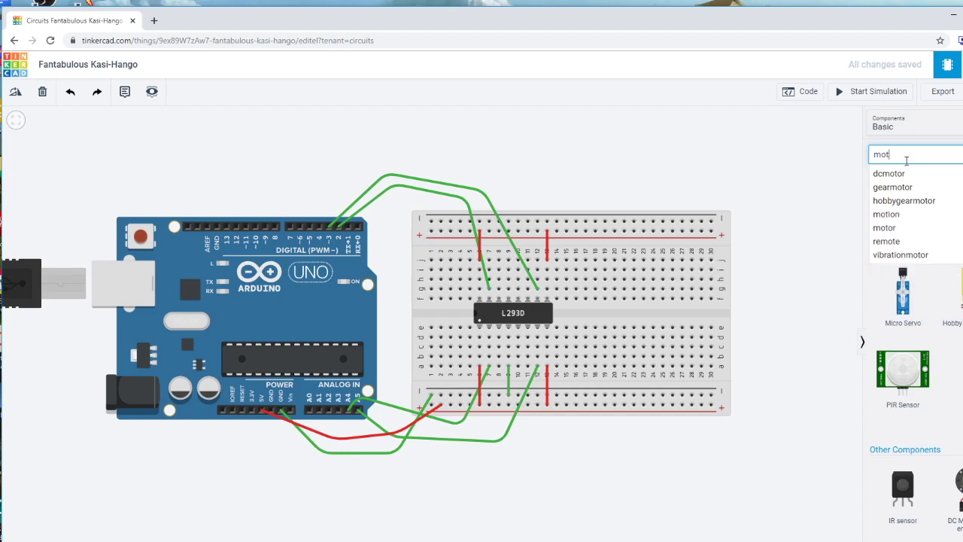
pyautogui.click(894, 228)
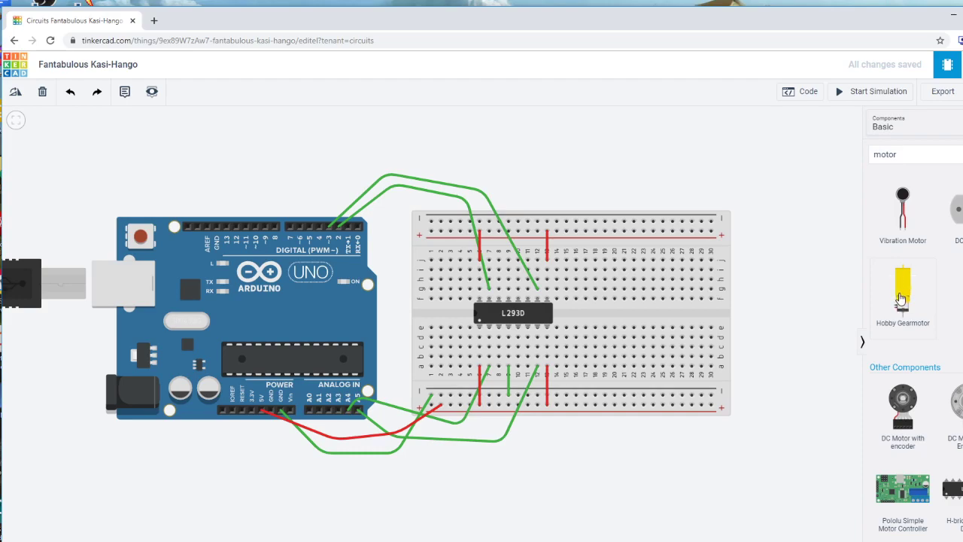
pyautogui.moveTo(953, 211); pyautogui.dragTo(634, 159)
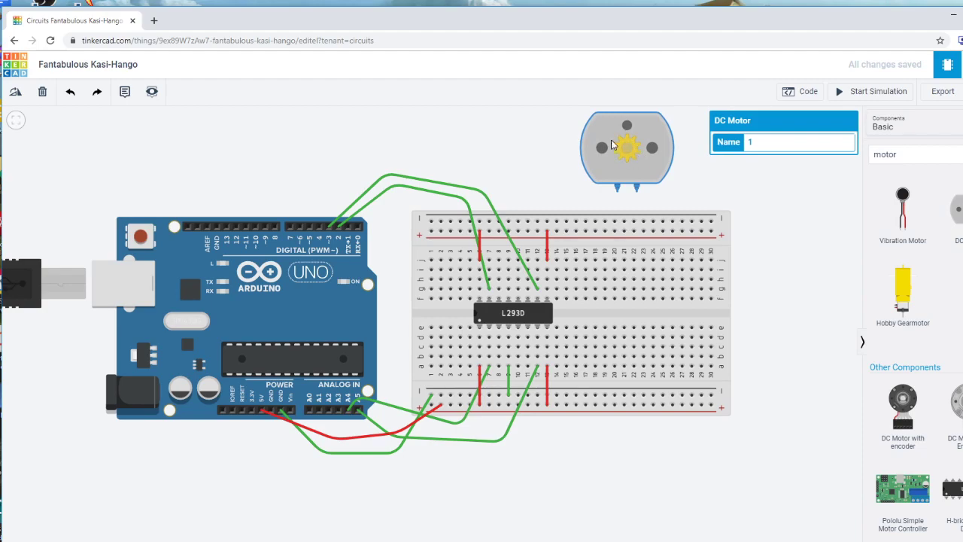
pyautogui.moveTo(652, 156); pyautogui.dragTo(586, 160)
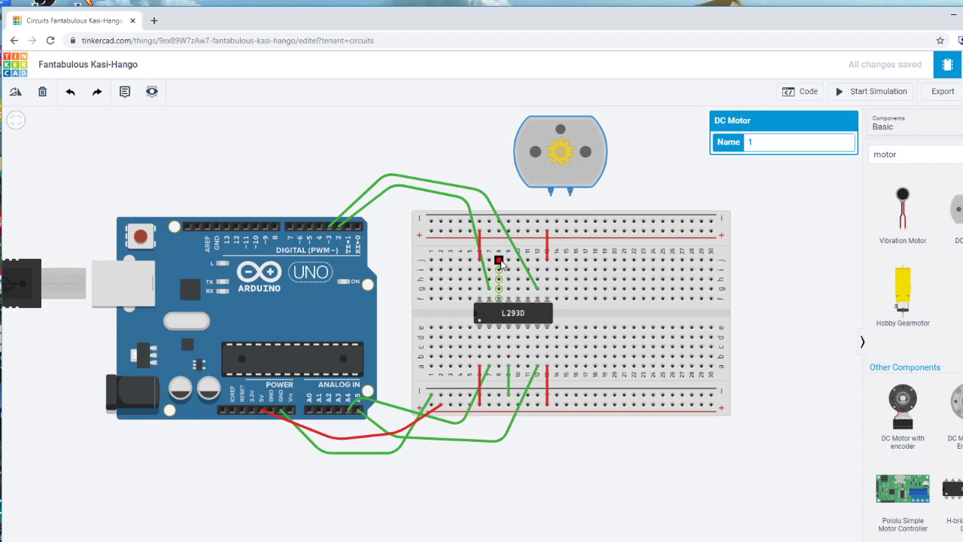
# Wire the upper motor's black terminal to j8 in blue and its red terminal to j11 in yellow.
pyautogui.click(498, 260)
pyautogui.click(551, 197)
pyautogui.click(570, 192)
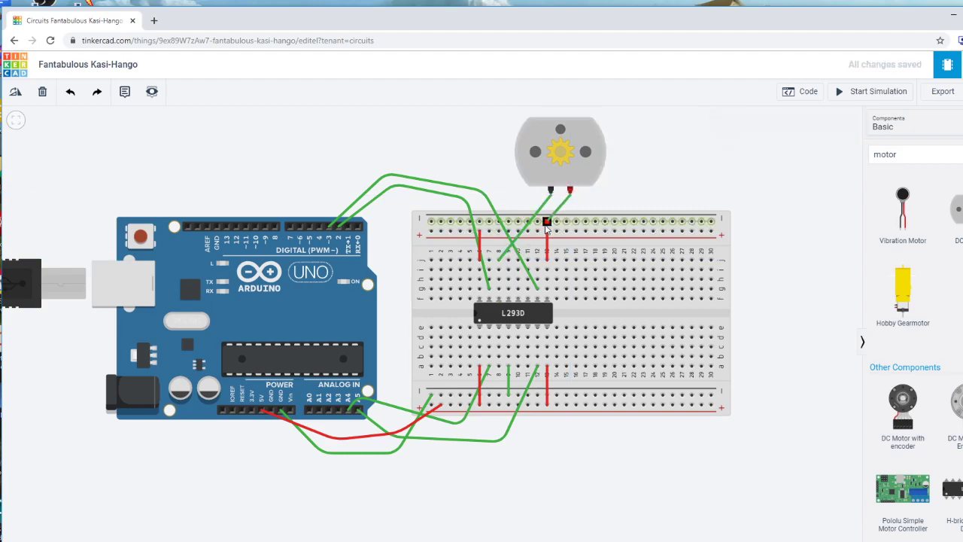
pyautogui.click(530, 262)
pyautogui.click(792, 143)
pyautogui.click(776, 186)
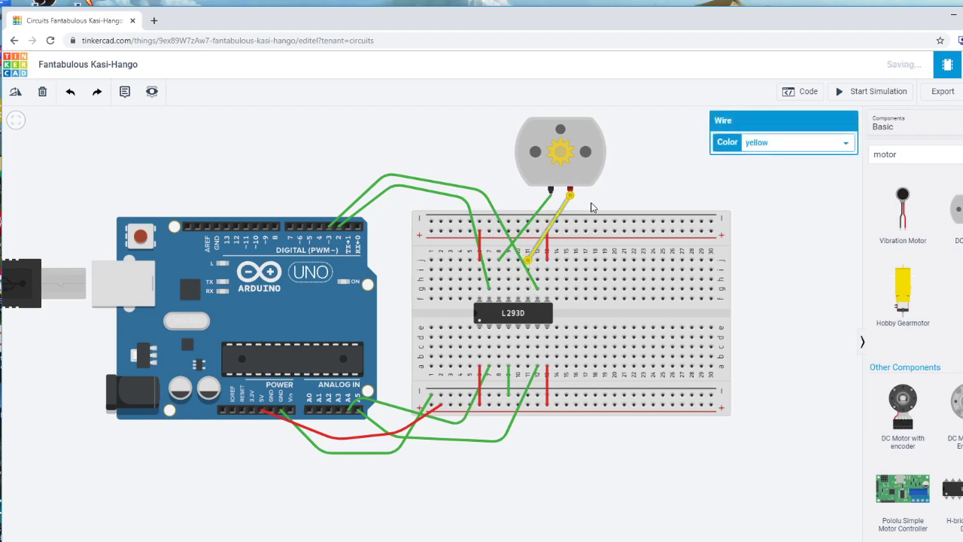
pyautogui.click(526, 226)
pyautogui.click(759, 144)
pyautogui.click(759, 216)
# Place a second DC Motor below the breadboard and rotate it so its terminals face the board.
pyautogui.moveTo(954, 209); pyautogui.dragTo(559, 468)
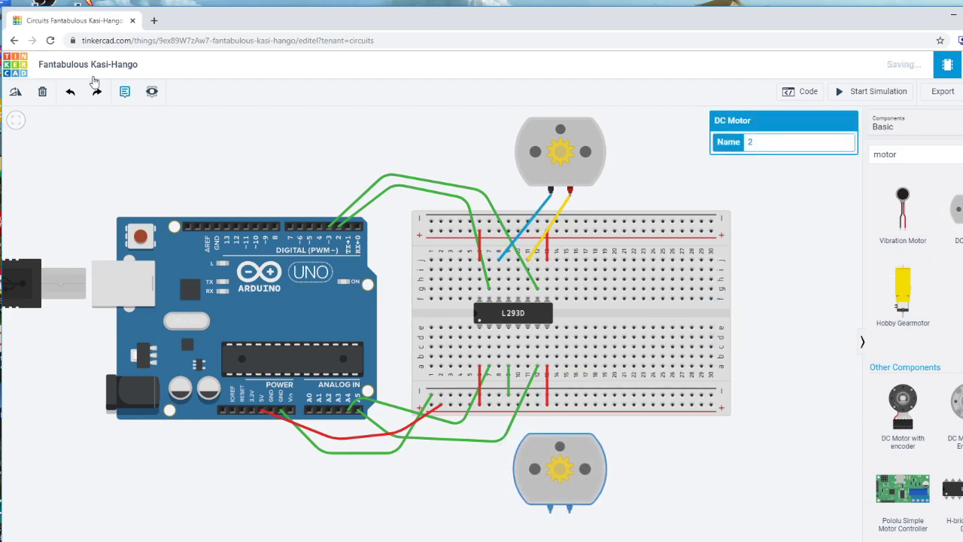
pyautogui.click(16, 92)
pyautogui.click(16, 93)
pyautogui.click(16, 92)
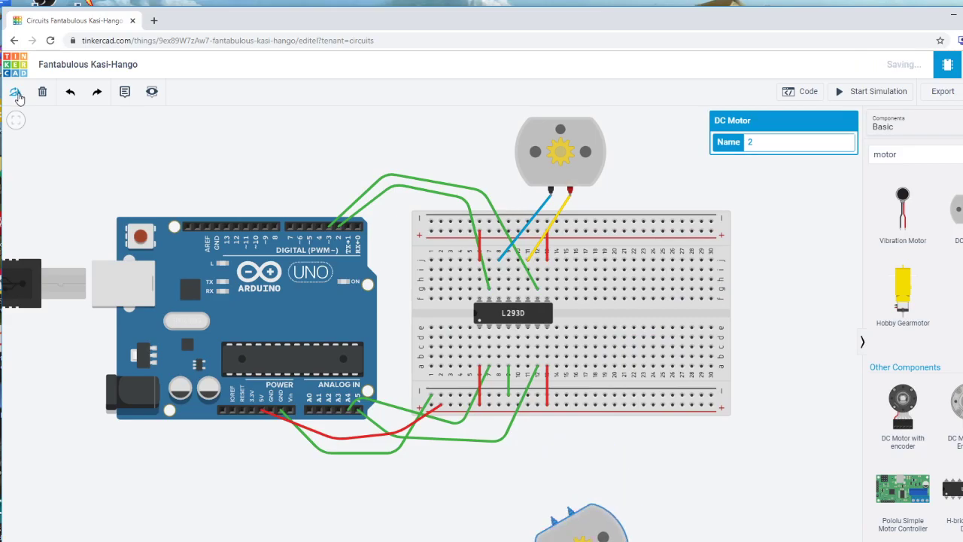
pyautogui.click(15, 92)
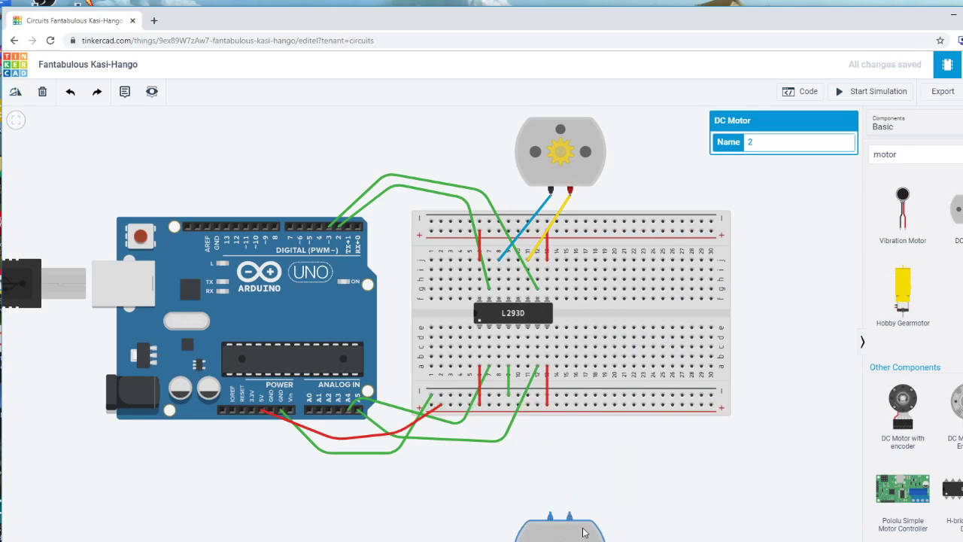
pyautogui.moveTo(585, 532); pyautogui.dragTo(589, 486)
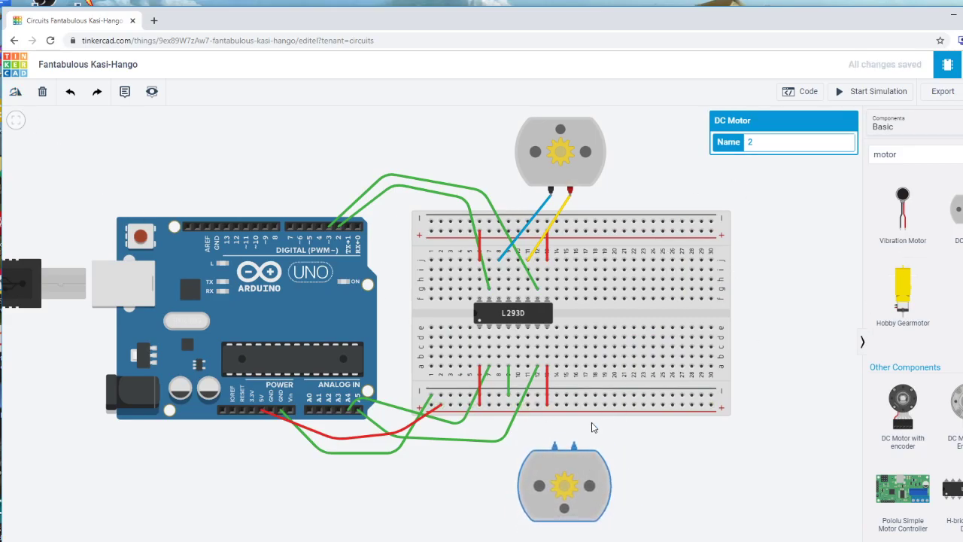
# Wire the lower motor's red terminal to hole a8 and its black terminal to hole a11.
pyautogui.click(554, 448)
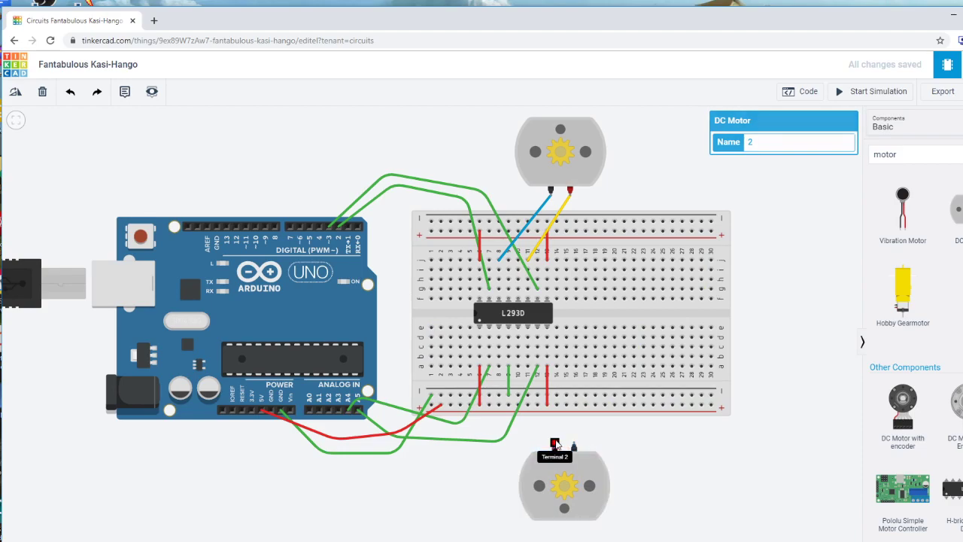
pyautogui.click(499, 366)
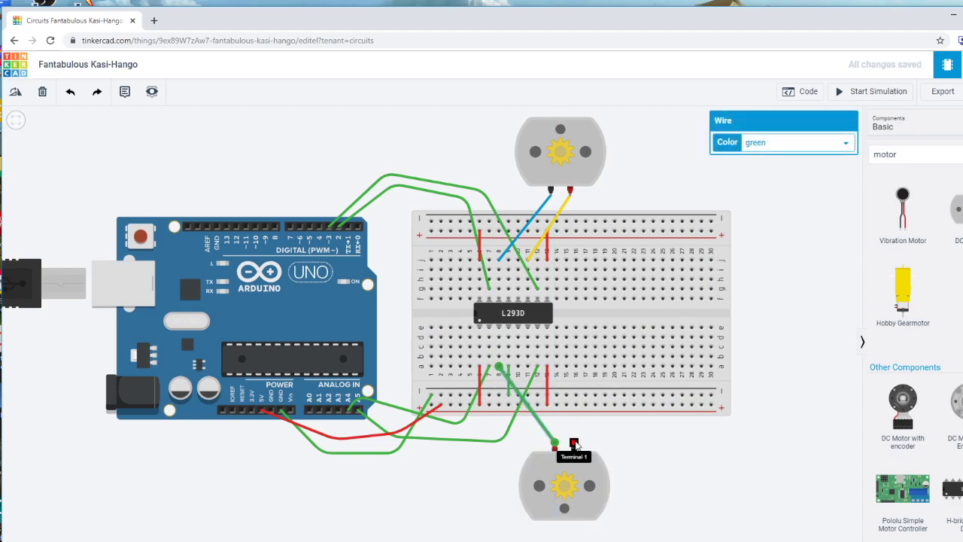
pyautogui.click(574, 447)
pyautogui.click(537, 367)
# Colour the lower motor's a11 wire yellow and its a8 wire blue, and shift the motor slightly to the right.
pyautogui.click(576, 399)
pyautogui.click(564, 429)
pyautogui.click(783, 149)
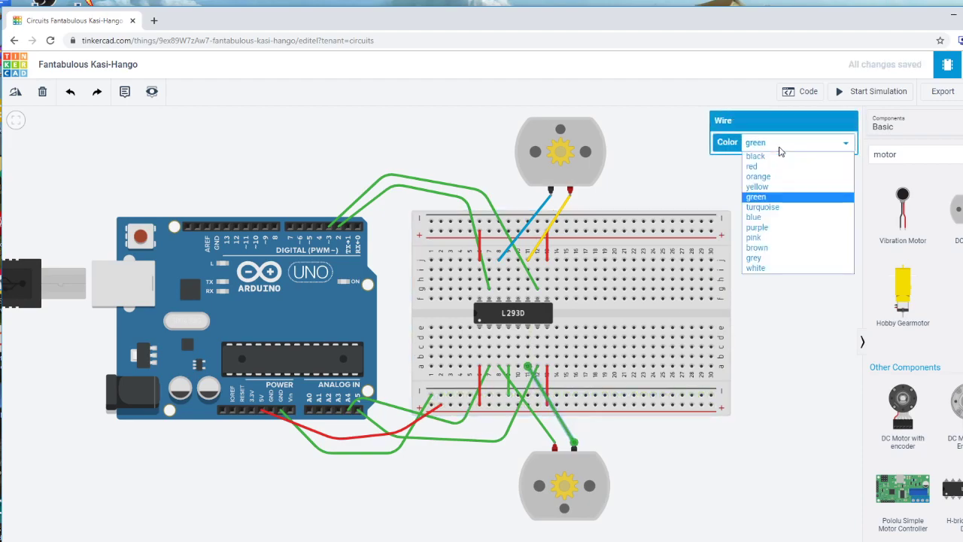
pyautogui.click(771, 187)
pyautogui.click(535, 423)
pyautogui.click(539, 422)
pyautogui.click(775, 149)
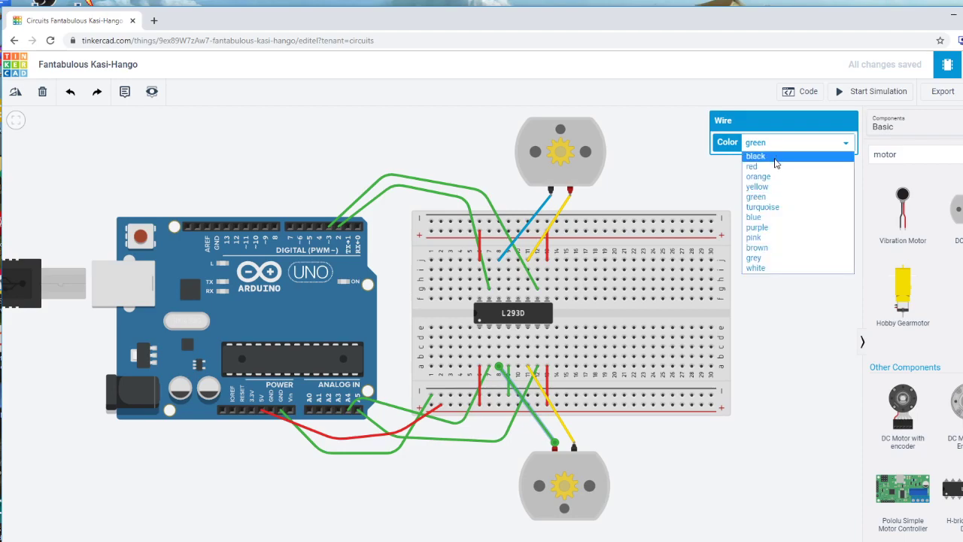
pyautogui.click(776, 217)
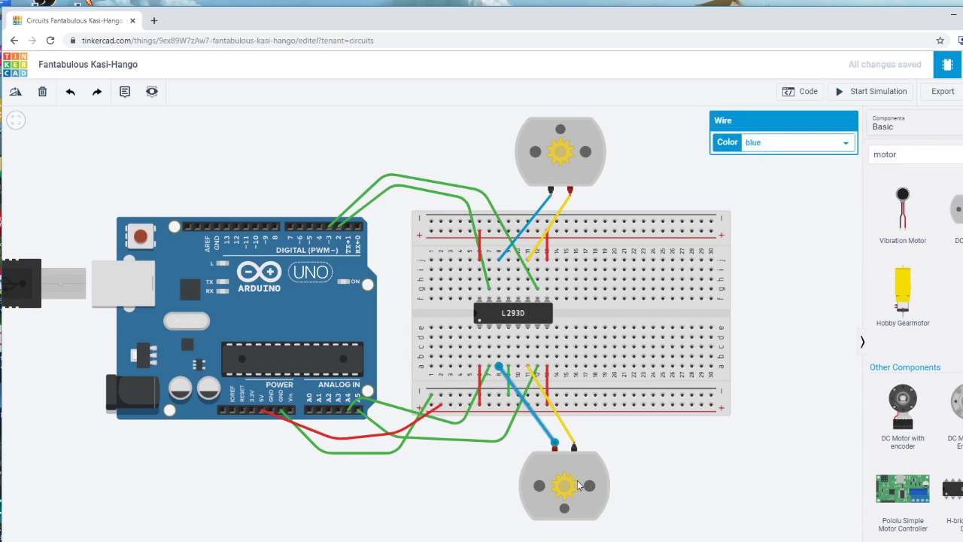
pyautogui.moveTo(594, 470); pyautogui.dragTo(601, 464)
pyautogui.click(632, 461)
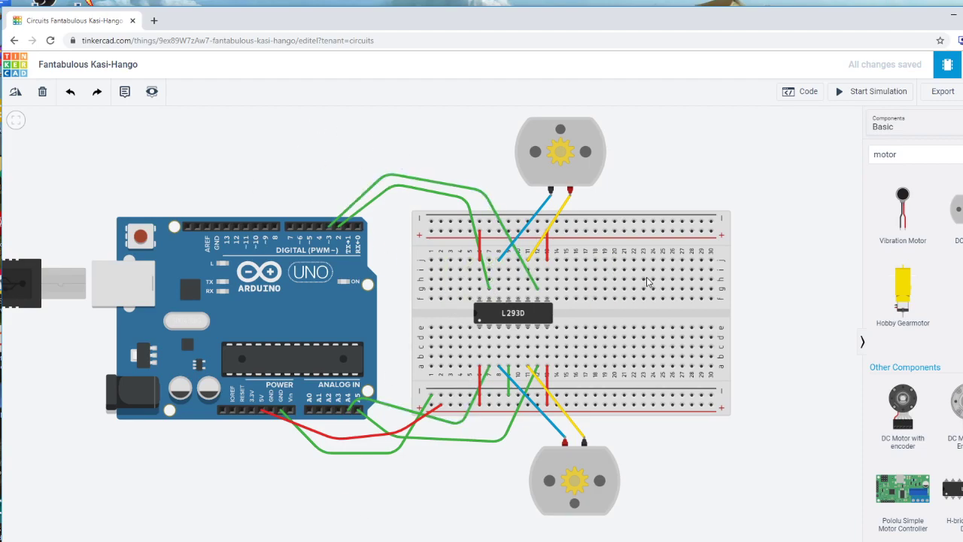
# Open the code editor and switch it from Blocks to Text mode, accepting the loss of the blocks.
pyautogui.click(807, 97)
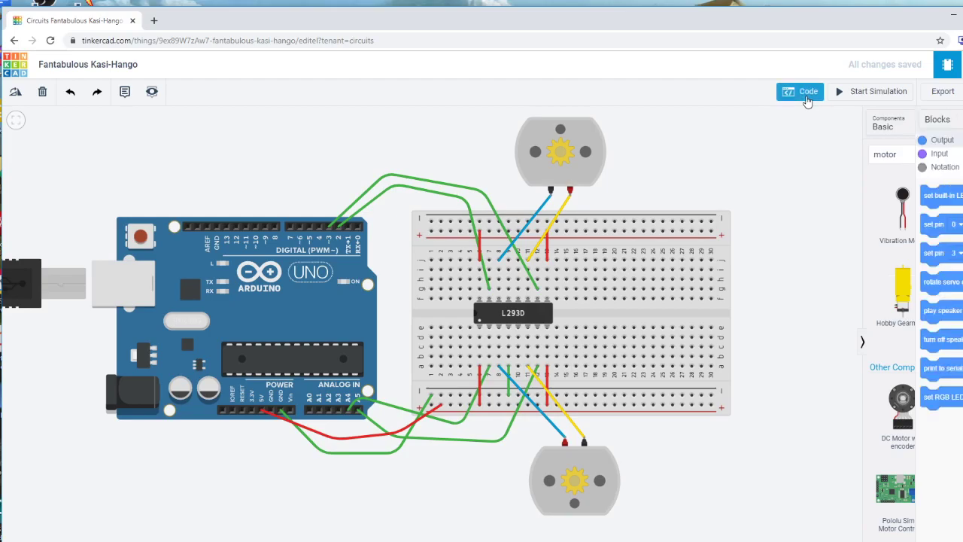
pyautogui.click(755, 121)
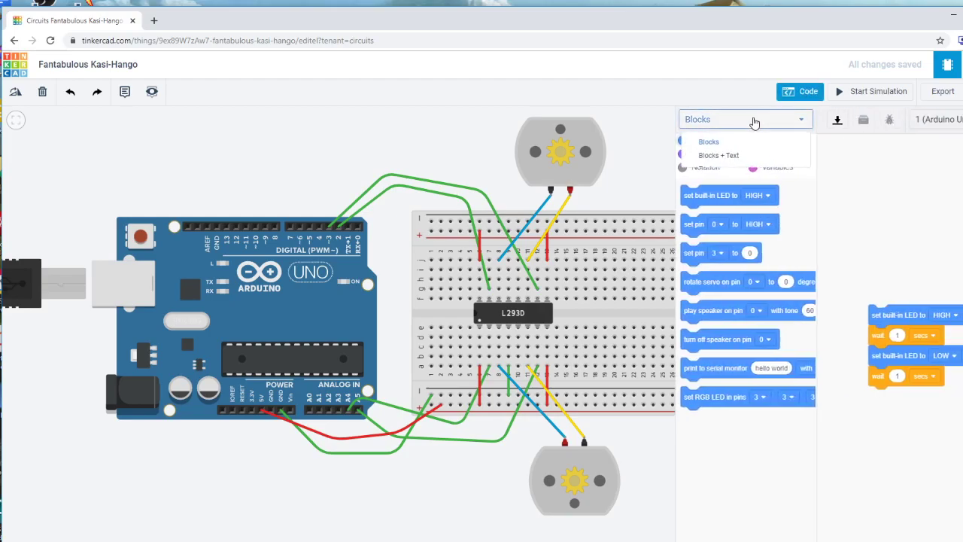
pyautogui.click(727, 168)
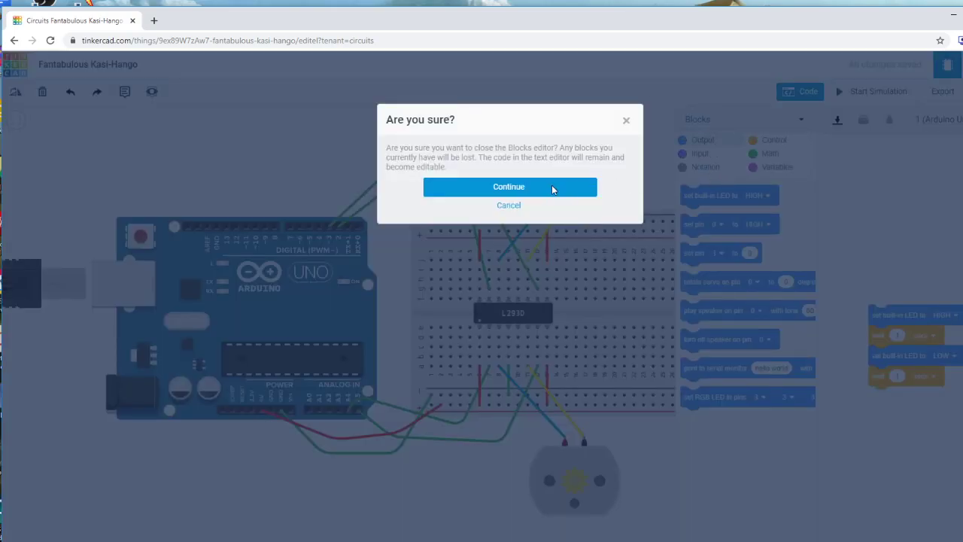
pyautogui.click(553, 190)
# Delete the default statements from the bodies of setup() and loop().
pyautogui.moveTo(920, 231); pyautogui.dragTo(659, 207)
pyautogui.press('BackSpace')
pyautogui.moveTo(810, 167); pyautogui.dragTo(735, 158)
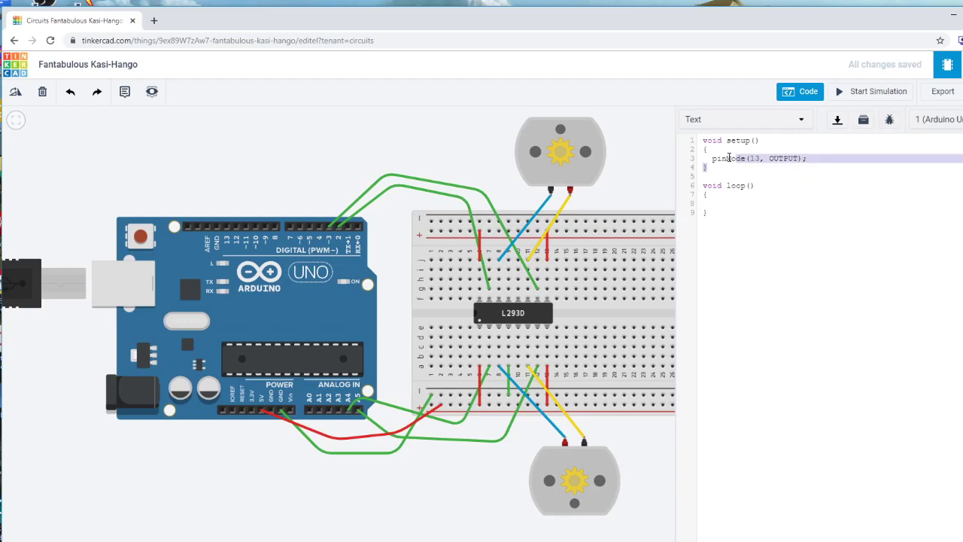
pyautogui.moveTo(808, 158); pyautogui.dragTo(709, 155)
pyautogui.press('BackSpace')
# Declare the first motor's pins above setup(): int m1f = 2; and int m1r = 3;.
pyautogui.click(703, 141)
pyautogui.press('Return')
pyautogui.press('Return')
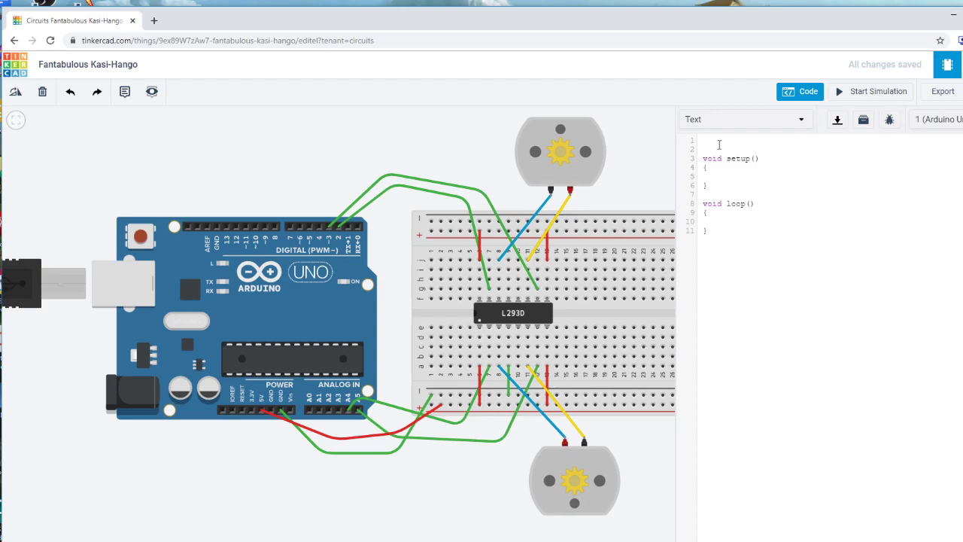
pyautogui.write('int m1f = 2;')
pyautogui.press('Return')
pyautogui.write('int m2')
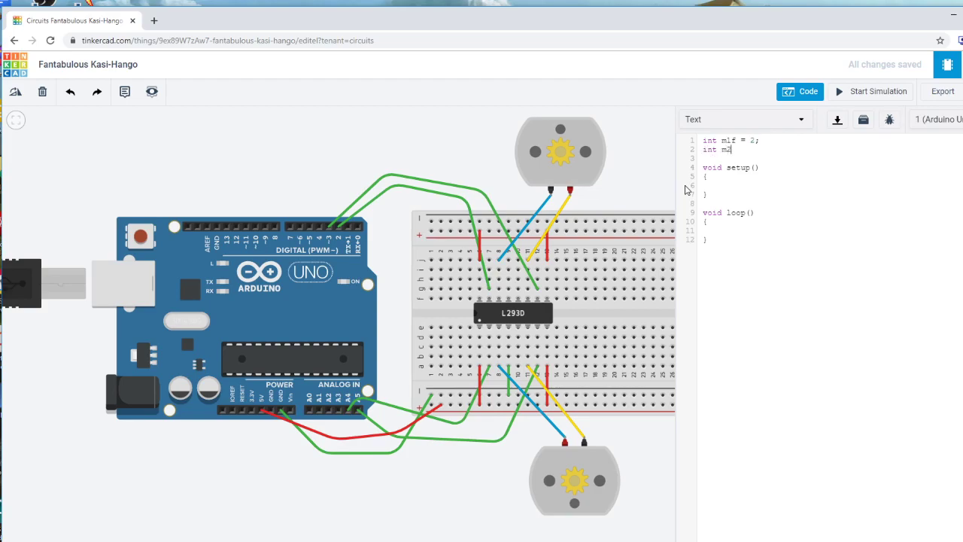
pyautogui.write('r = 3')
pyautogui.press('Return')
# Declare the second motor's pins below the first pair: int m2f = A5; and int m2r = A4;.
pyautogui.press('Return')
pyautogui.write('int m2f =')
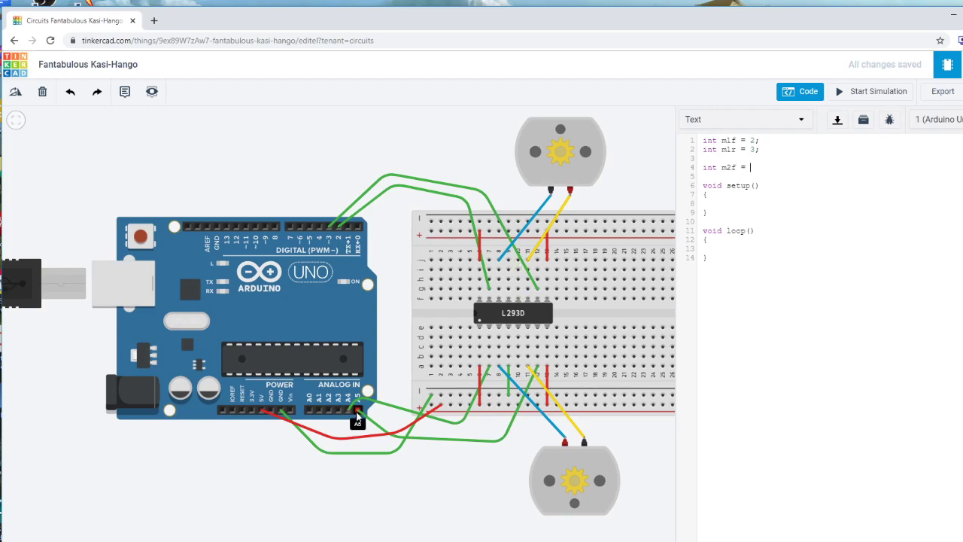
pyautogui.write(' A5;')
pyautogui.press('Return')
pyautogui.write('int m2r')
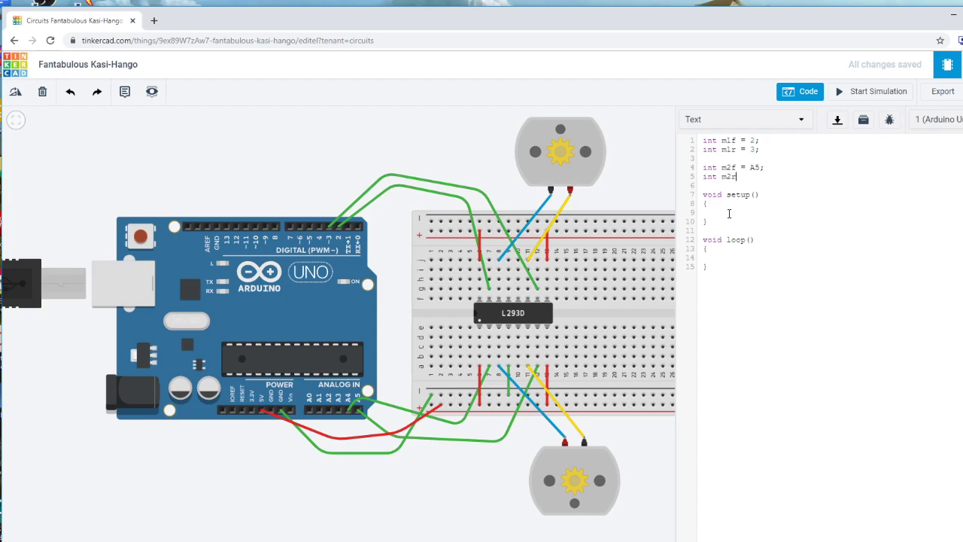
pyautogui.write(' = A4;  void setup() {  pi')
# Add pinMode(m1f, OUTPUT); and pinMode(m1r, OUTPUT); on consecutive lines inside setup().
pyautogui.write('nMode')
pyautogui.write('(m1f')
pyautogui.write(', OUTPU')
pyautogui.press('Return')
pyautogui.press('Return')
pyautogui.write('pinMode(m1f, OUTPUT);')
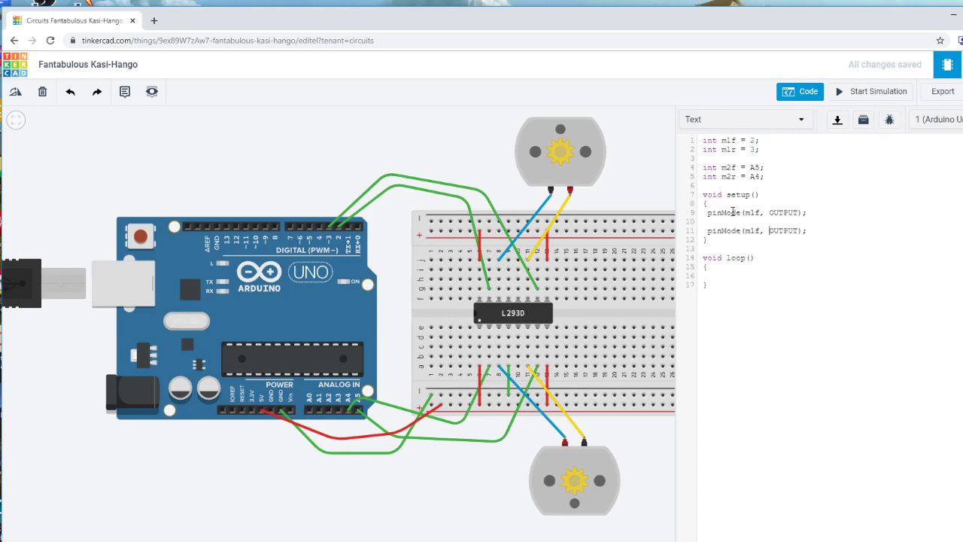
pyautogui.hotkey('shift', 'Right')
pyautogui.press('BackSpace')
pyautogui.press('Return')
pyautogui.press('Return')
pyautogui.press('Up')
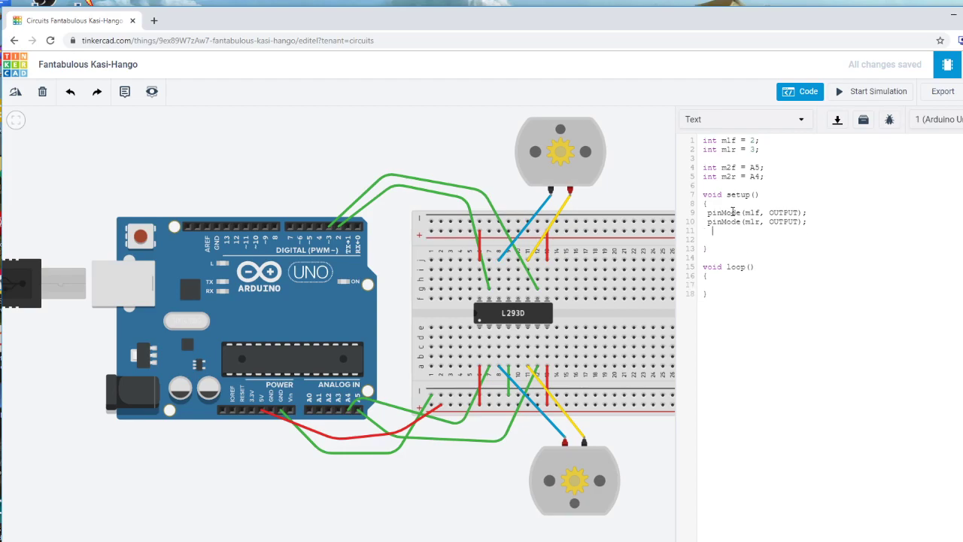
# Add pinMode(m2f, OUTPUT); and pinMode(m2r, OUTPUT); to setup() by copying the first pinMode line and editing its pin name.
pyautogui.press('Return')
pyautogui.write('pinMode(m1f, OUTPUT);')
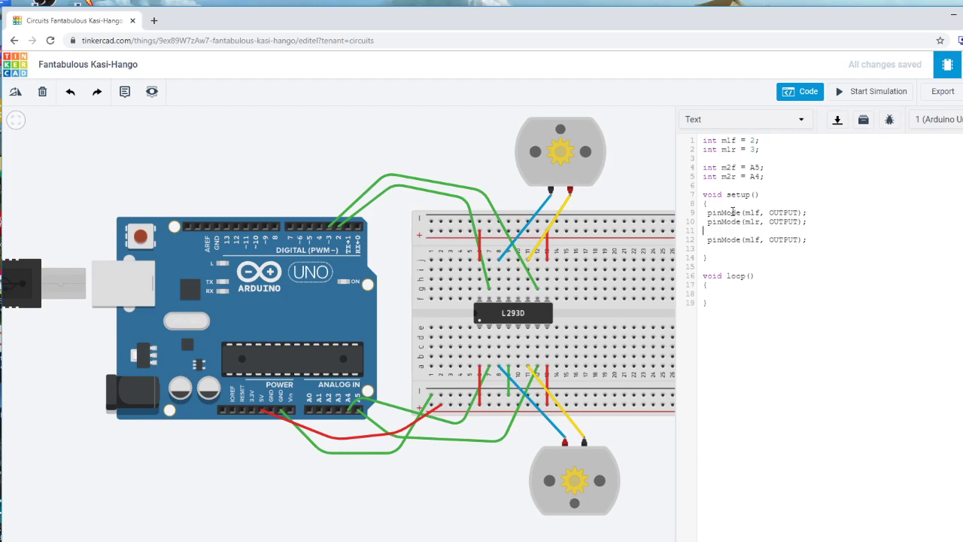
pyautogui.press('BackSpace')
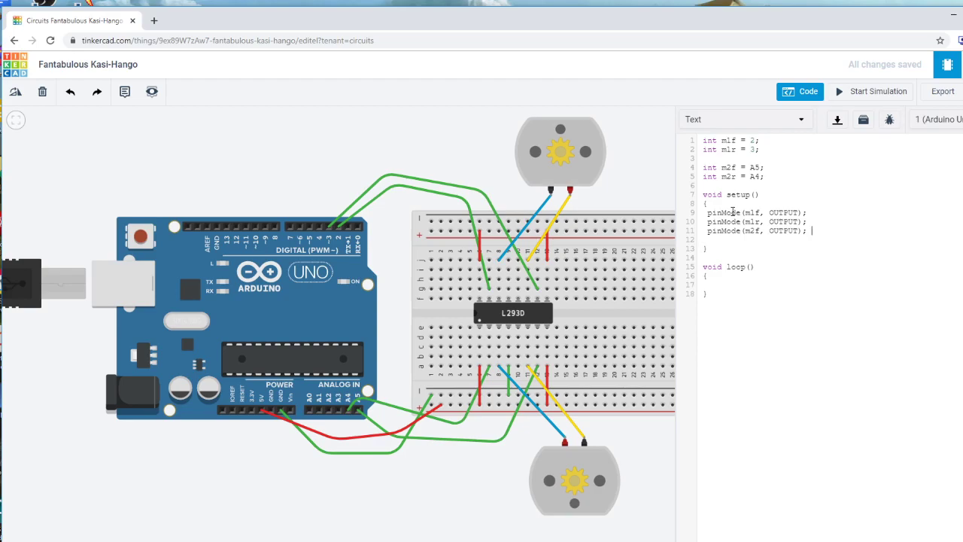
pyautogui.press('Return')
pyautogui.write('pinMode(m1f, OUTPUT);')
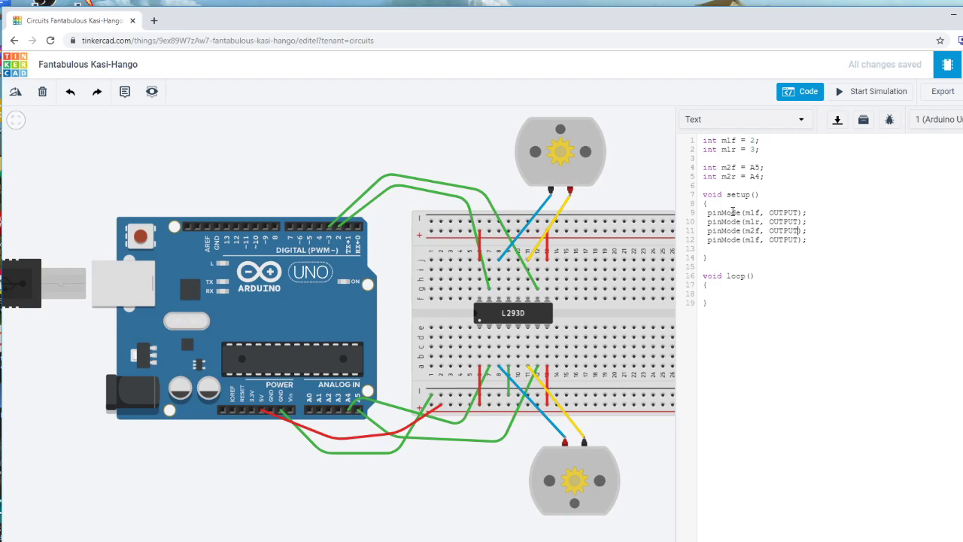
pyautogui.press('Left')
pyautogui.press('Left')
pyautogui.hotkey('shift', 'Left')
pyautogui.hotkey('shift', 'Left')
pyautogui.hotkey('shift', 'Left')
pyautogui.write('m2r')
# Write digitalWrite(m1f, HIGH); followed by delay(1000); inside loop().
pyautogui.write('digit')
pyautogui.write('alWrite')
pyautogui.write('(mlf, HIGH);     ')
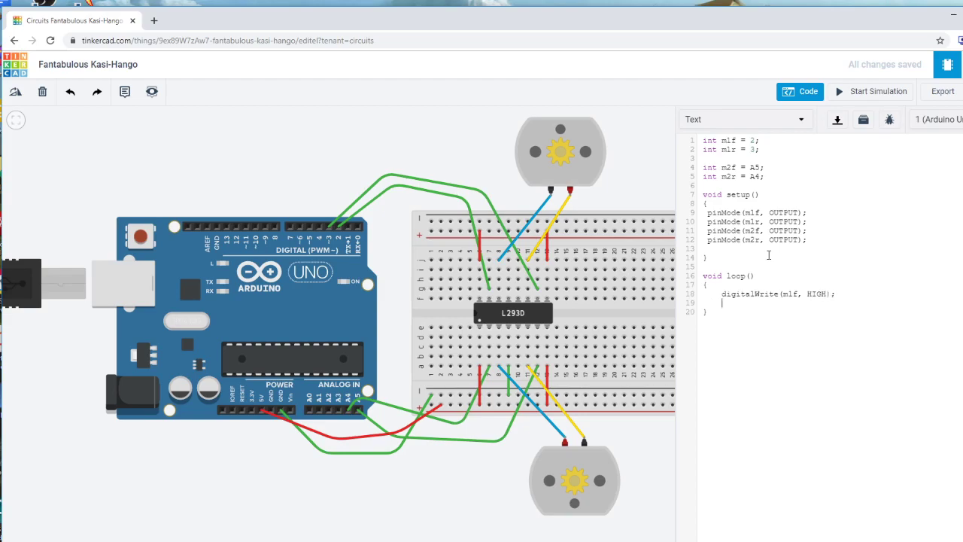
pyautogui.write('delay(1000')
# Duplicate the digitalWrite and delay lines directly below the originals in loop() and indent the copy.
pyautogui.hotkey('shift', 'Up')
pyautogui.hotkey('shift', 'Up')
pyautogui.hotkey('ctrl', 'c')
pyautogui.press('Down')
pyautogui.hotkey('ctrl', 'v')
pyautogui.press('Tab')
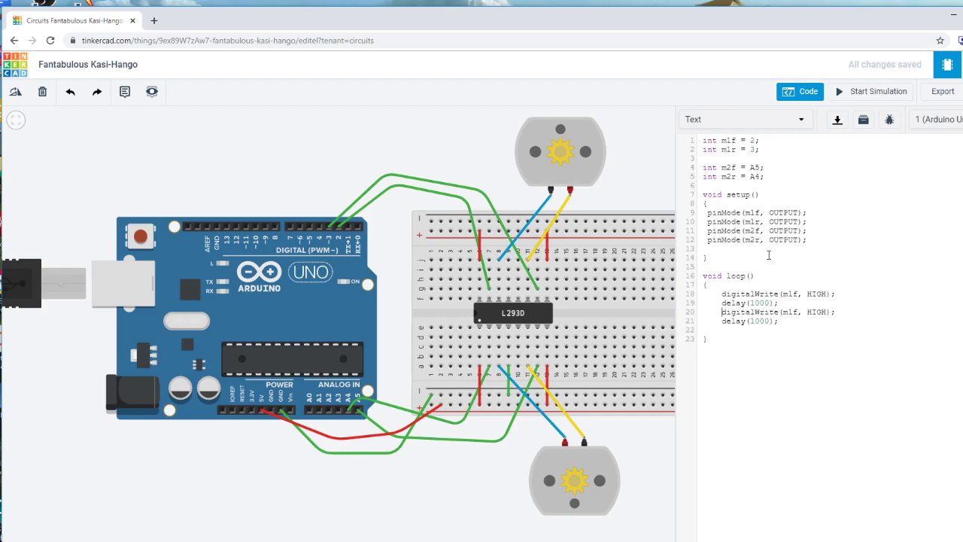
# Change the second digitalWrite(m1f) call in loop() to LOW and test the circuit in the simulator.
pyautogui.hotkey('ctrl', 'shift', 'Right')
pyautogui.write('LOW')
pyautogui.click(864, 96)
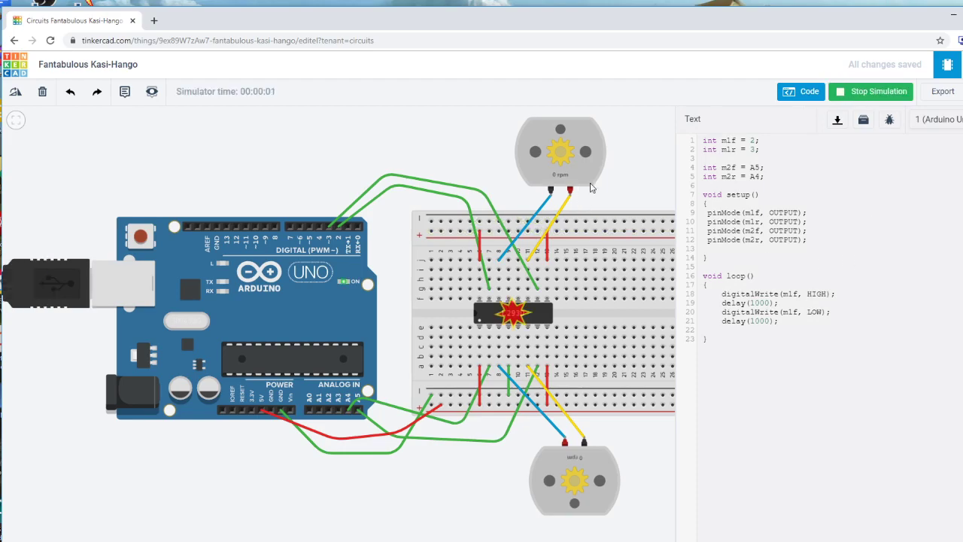
pyautogui.click(878, 94)
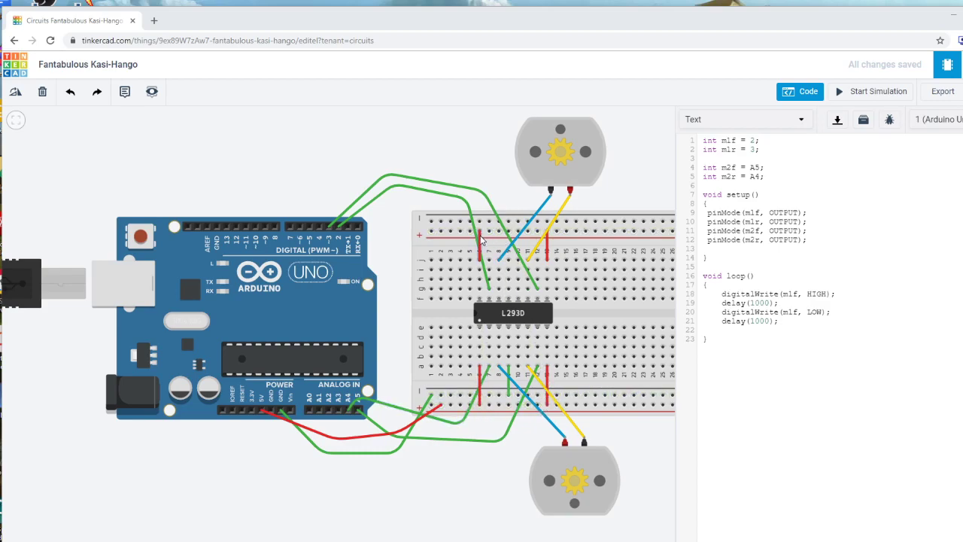
# Connect the breadboard's lower and upper positive rails at column 30 with a wire and colour it red.
pyautogui.moveTo(434, 480); pyautogui.dragTo(403, 474)
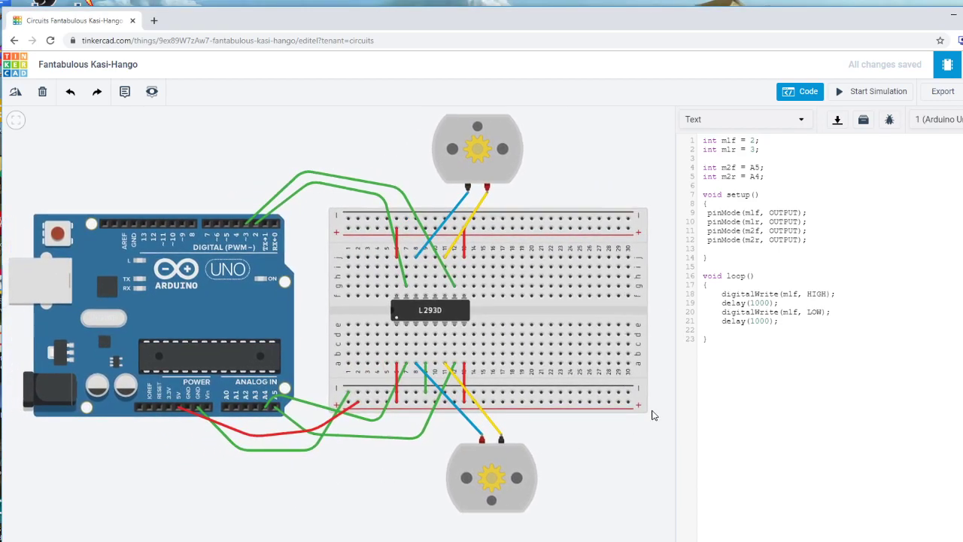
pyautogui.click(629, 401)
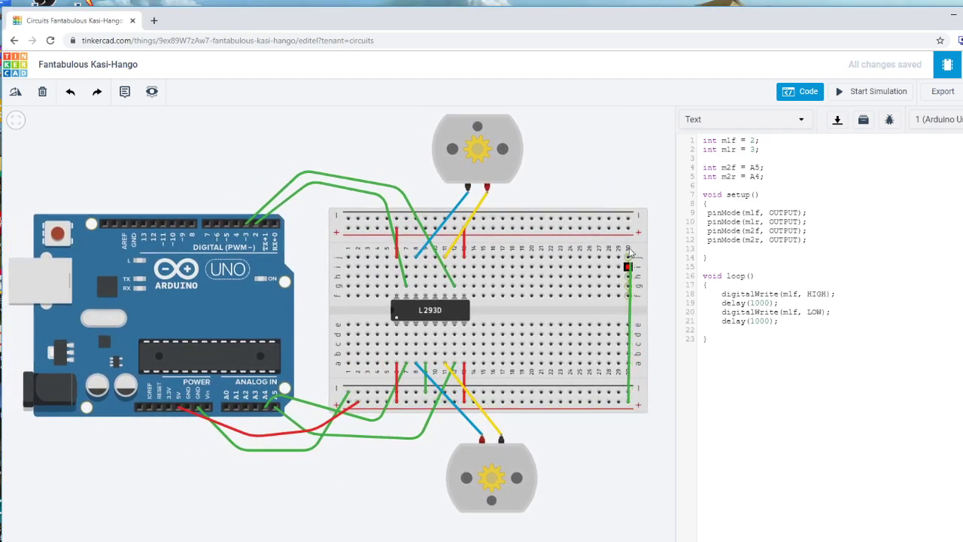
pyautogui.click(628, 228)
pyautogui.click(624, 143)
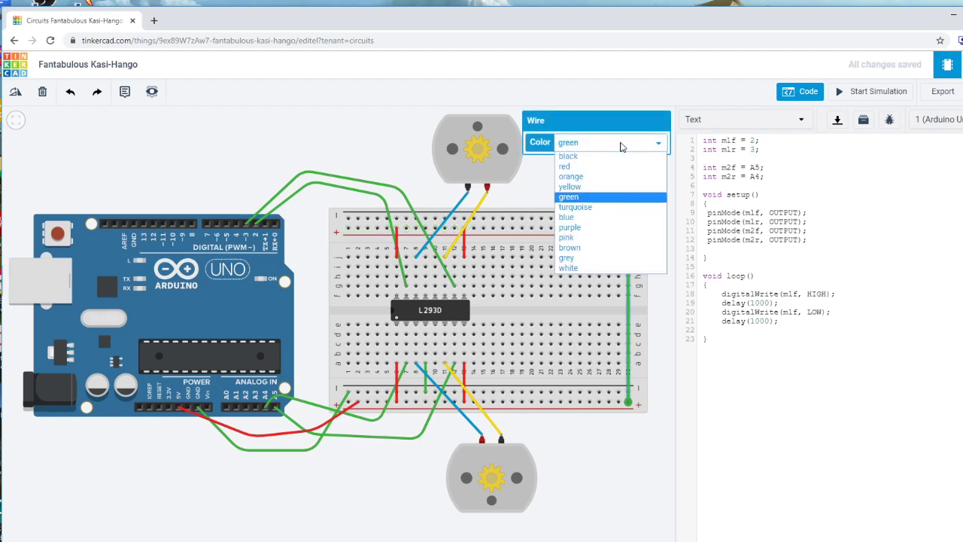
pyautogui.click(593, 167)
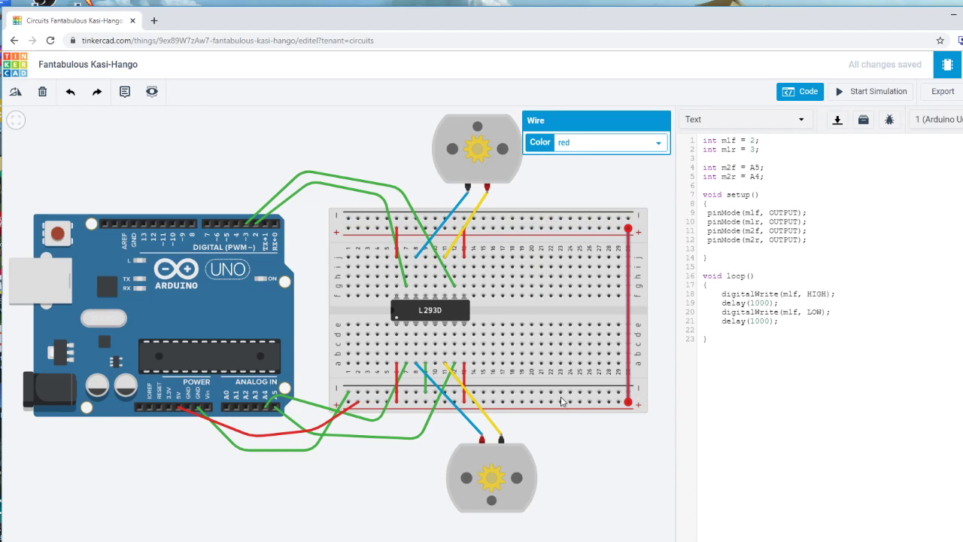
# Bend the red rail-to-rail wire outward around the end of the breadboard, and run and stop a simulation of the circuit.
pyautogui.moveTo(628, 241); pyautogui.dragTo(647, 242)
pyautogui.click(630, 377)
pyautogui.click(630, 381)
pyautogui.moveTo(631, 381); pyautogui.dragTo(651, 383)
pyautogui.click(664, 334)
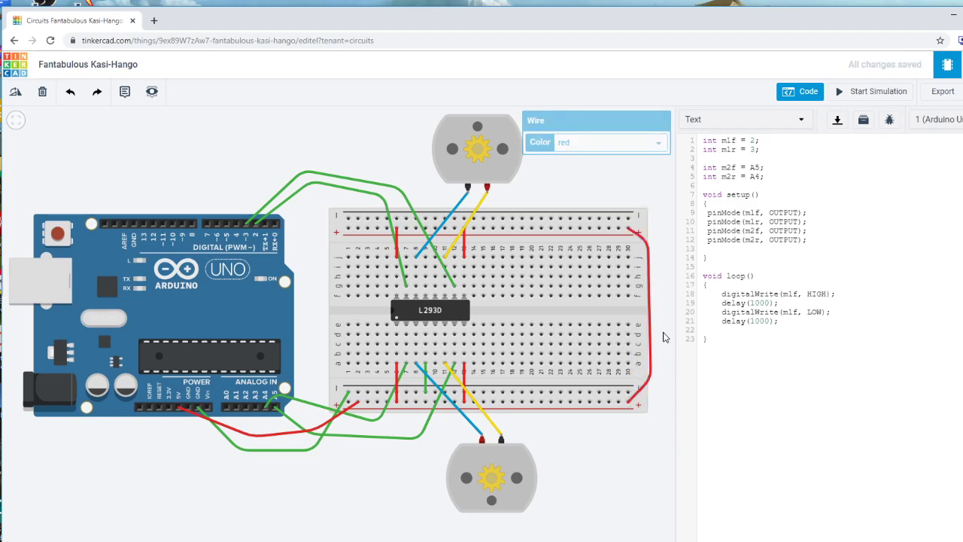
pyautogui.click(858, 91)
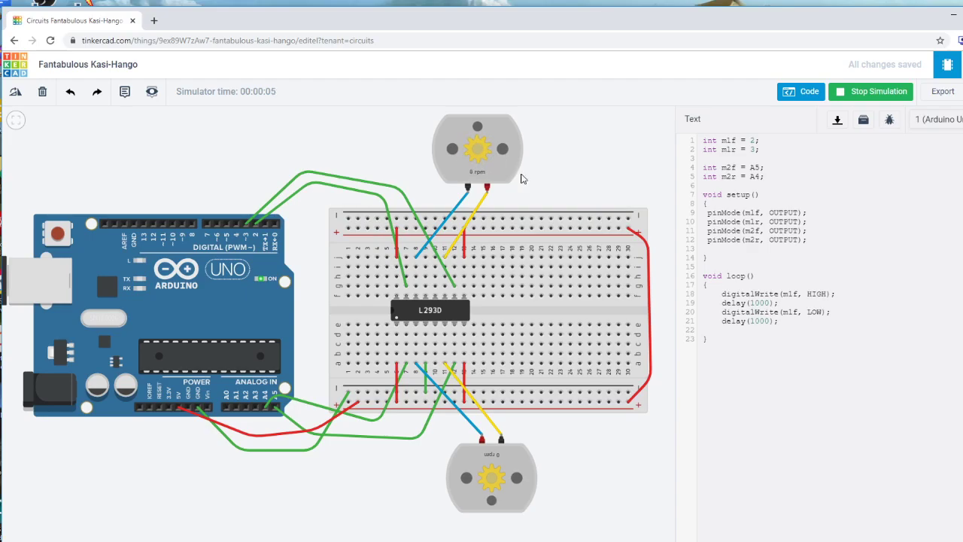
pyautogui.click(879, 92)
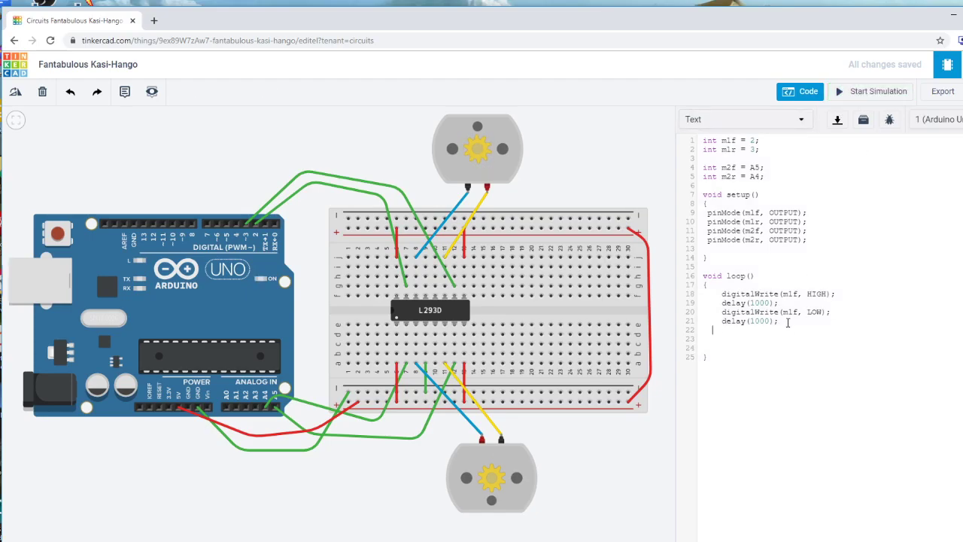
# Duplicate the four digitalWrite and delay lines of loop() below the originals, separated by a blank line and indented to match.
pyautogui.hotkey('shift', 'Up')
pyautogui.hotkey('shift', 'Up')
pyautogui.hotkey('shift', 'Up')
pyautogui.hotkey('shift', 'Up')
pyautogui.press('Down')
pyautogui.write('digitalWrite(mlf, HIGH);     delay(1000);     digitalWrite(mlf, LOW);     delay(1000);')
pyautogui.press('Return')
pyautogui.press('Tab')
pyautogui.press('Up')
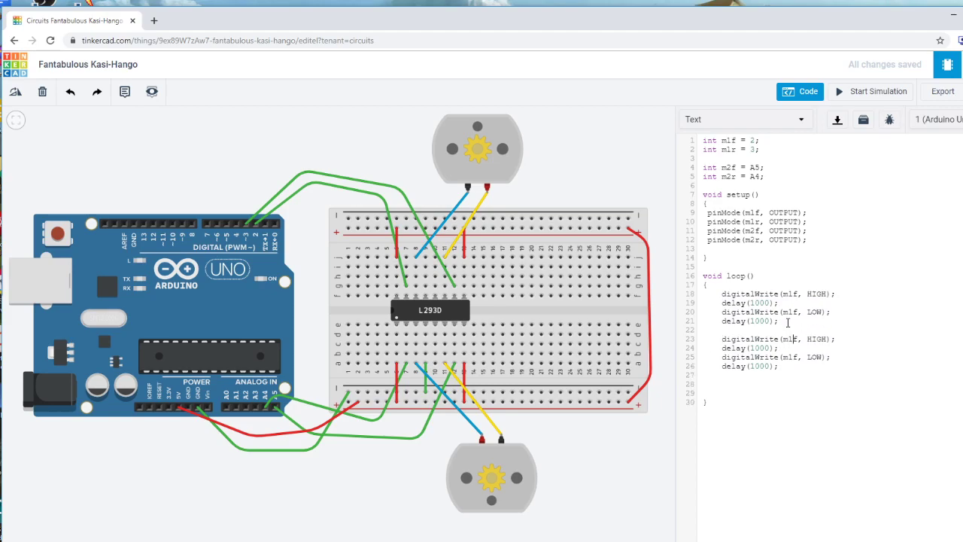
# Change the pin in both copied digitalWrite calls to m1r, and run and stop the simulation.
pyautogui.press('BackSpace')
pyautogui.write('r')
pyautogui.click(878, 92)
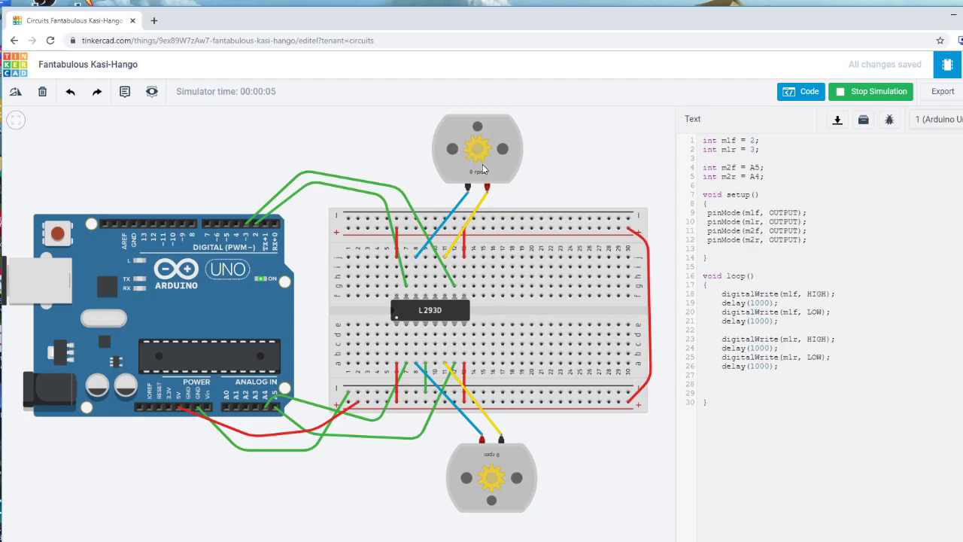
pyautogui.click(862, 94)
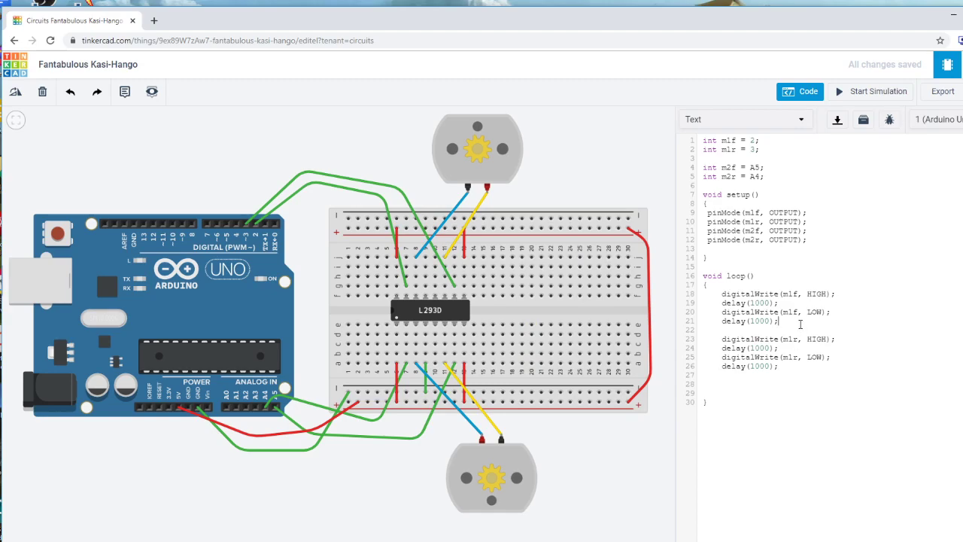
# Add digitalWrite(m2f, HIGH); below the m1f HIGH line by copying that line, and separate the code blocks with blank lines.
pyautogui.press('Return')
pyautogui.press('Return')
pyautogui.press('Up')
pyautogui.press('Return')
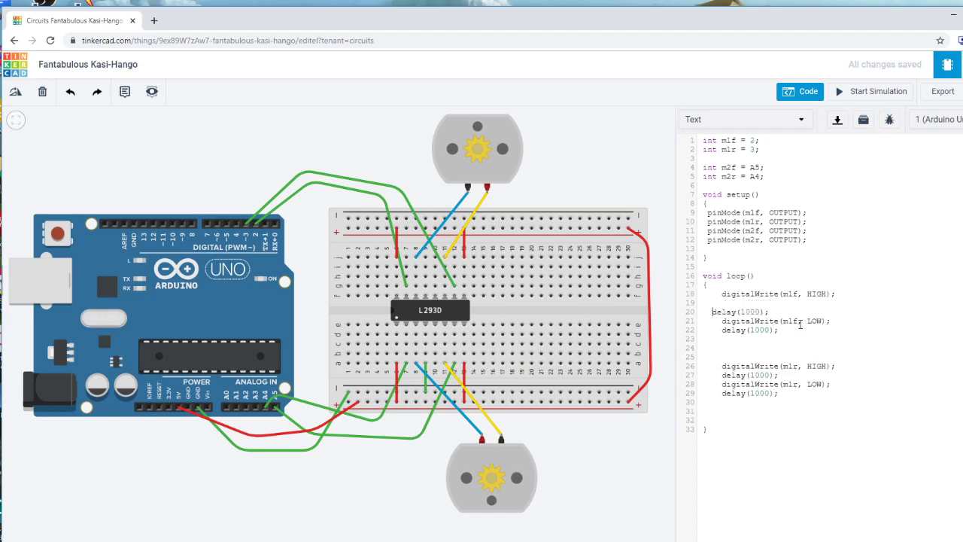
pyautogui.press('Tab')
pyautogui.press('Up')
pyautogui.hotkey('shift', 'Up')
pyautogui.press('Down')
pyautogui.write('digitalWrite(mlf, HIGH);')
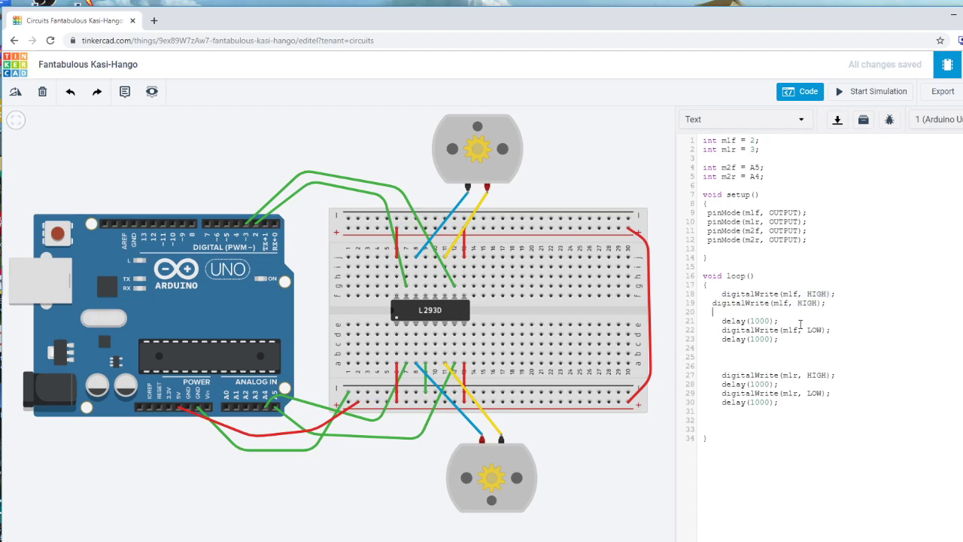
pyautogui.press('Tab')
pyautogui.press('BackSpace')
pyautogui.write('2')
# Add digitalWrite(m2f, LOW); below the m1f LOW line from a pasted copy and start the simulation.
pyautogui.press('Return')
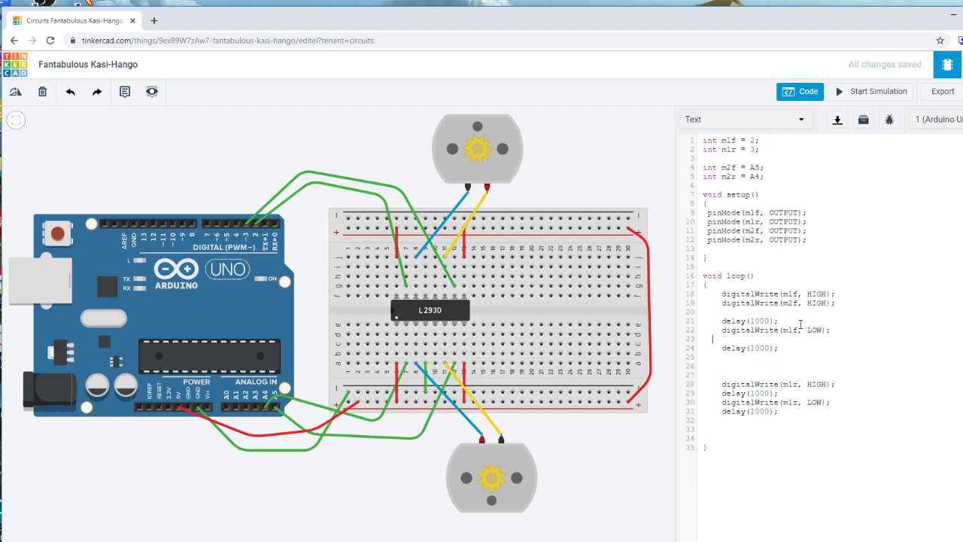
pyautogui.write('digitalWrite(mlf, HIGH);')
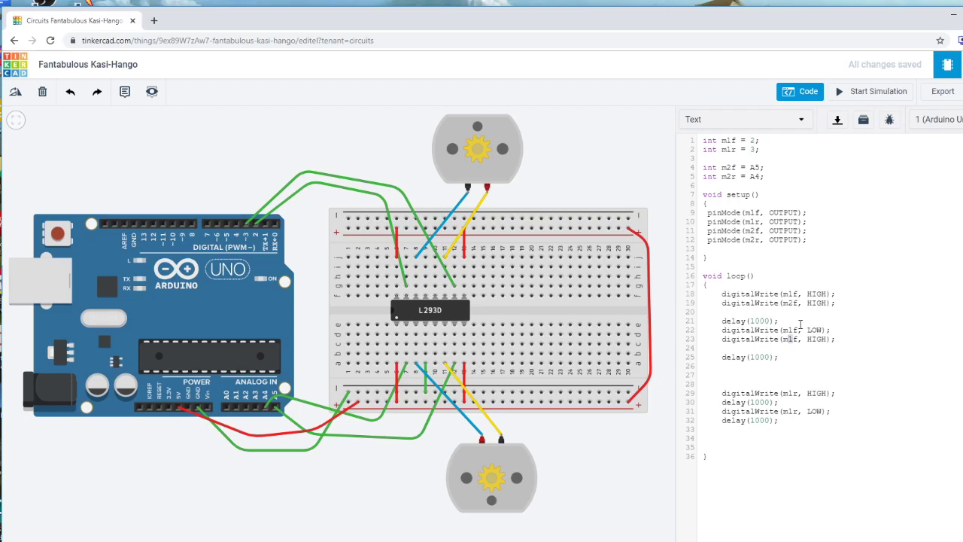
pyautogui.press('BackSpace')
pyautogui.write('f')
pyautogui.doubleClick(821, 339)
pyautogui.write('LOW')
pyautogui.press('Down')
pyautogui.press('Down')
pyautogui.click(861, 91)
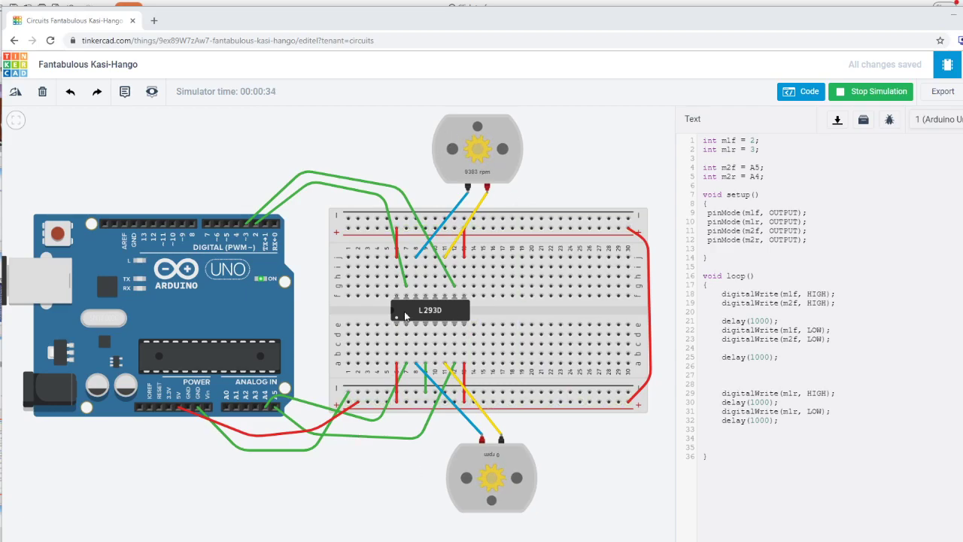
# Review the loop() code, switch to the presentation and show the Quick Motor Test Code slide full screen.
pyautogui.moveTo(716, 276); pyautogui.dragTo(751, 445)
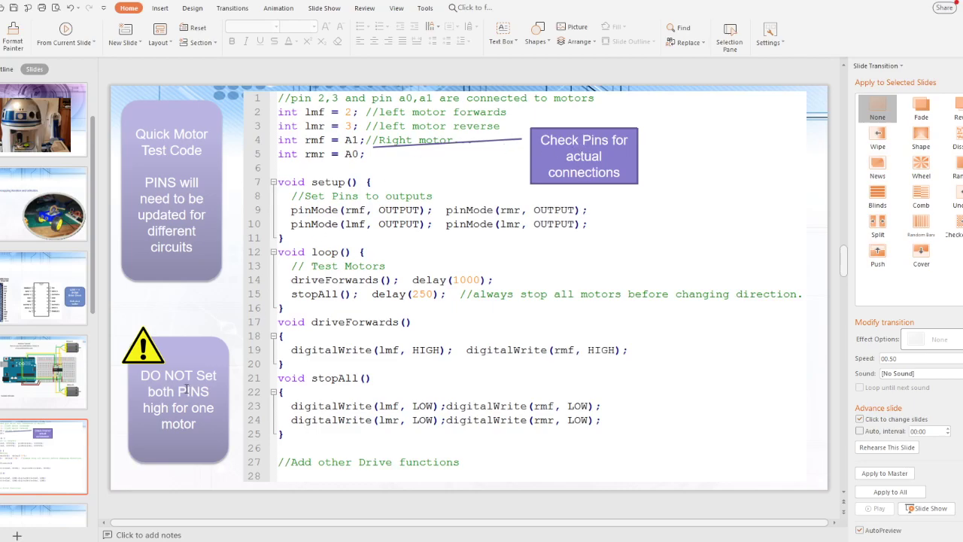
pyautogui.moveTo(162, 377); pyautogui.dragTo(196, 426)
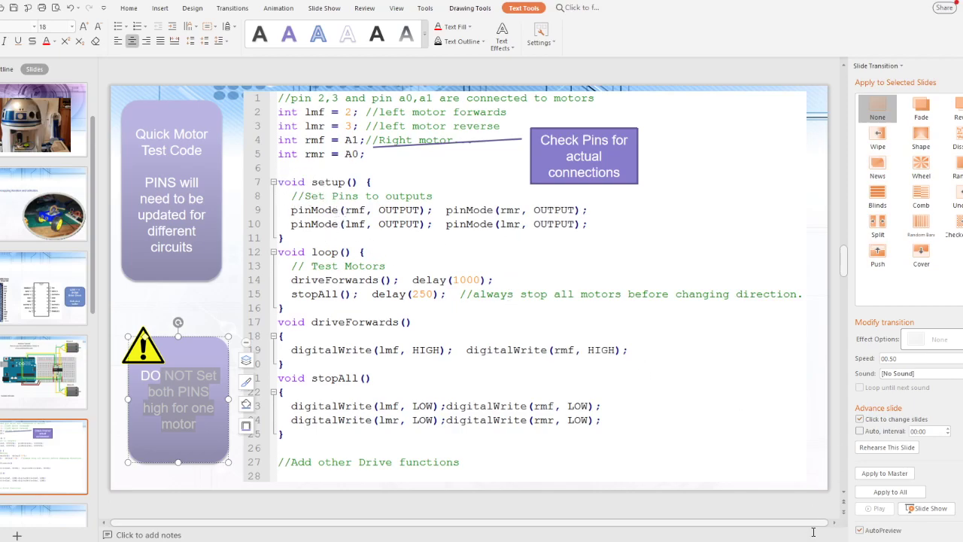
pyautogui.click(810, 540)
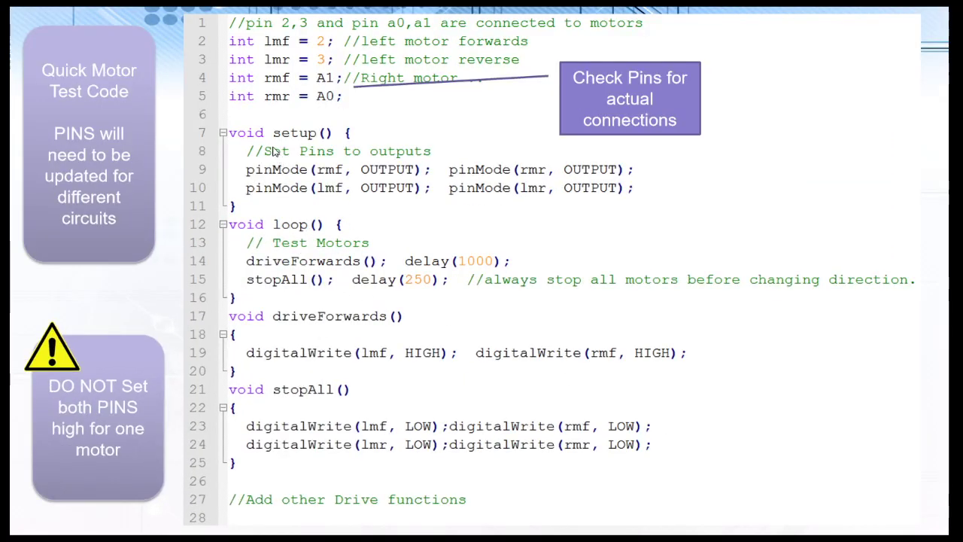